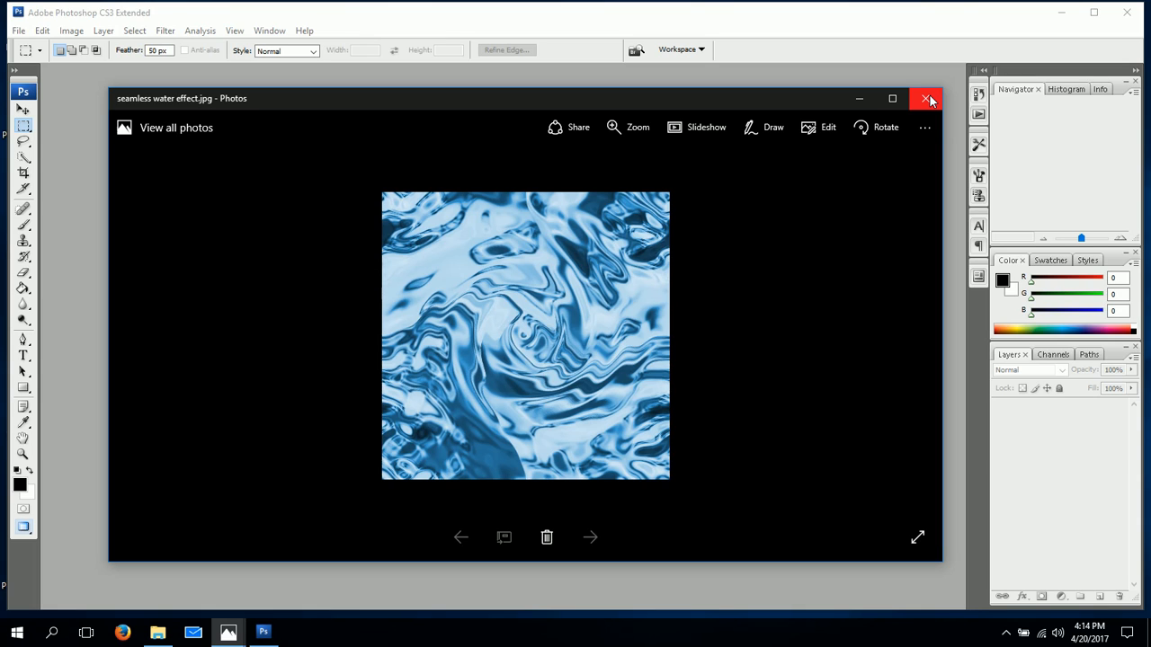
Close the sample photo preview and create a 400 x 400 pixel document at 72 pixels/inch with a white background.
click(927, 98)
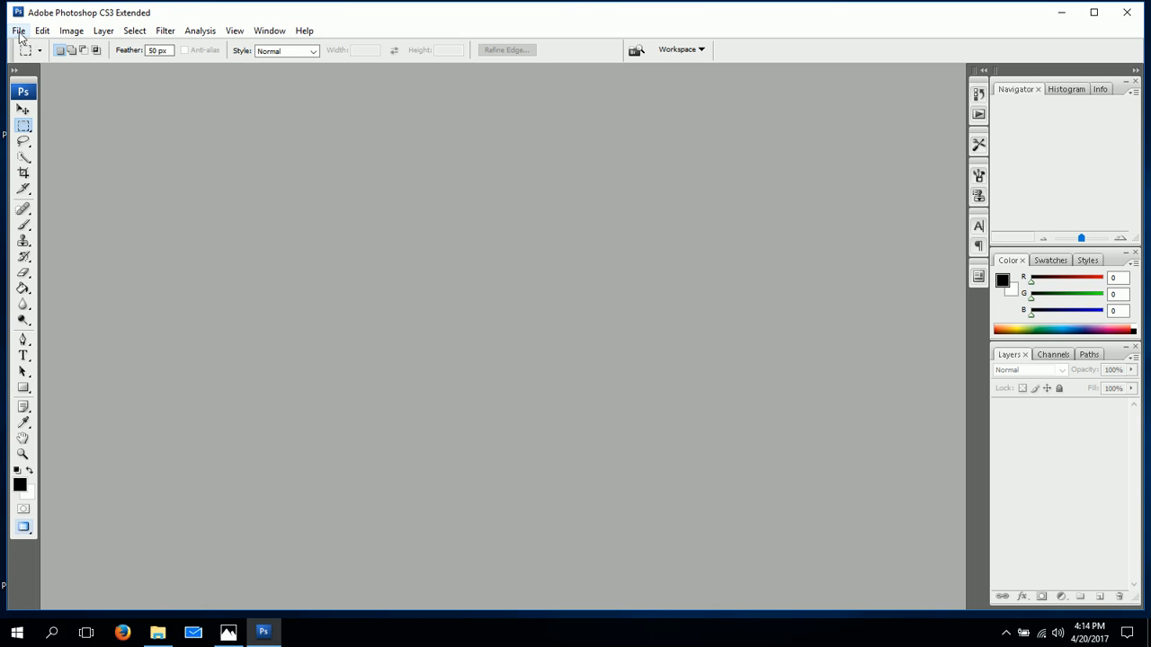
click(162, 31)
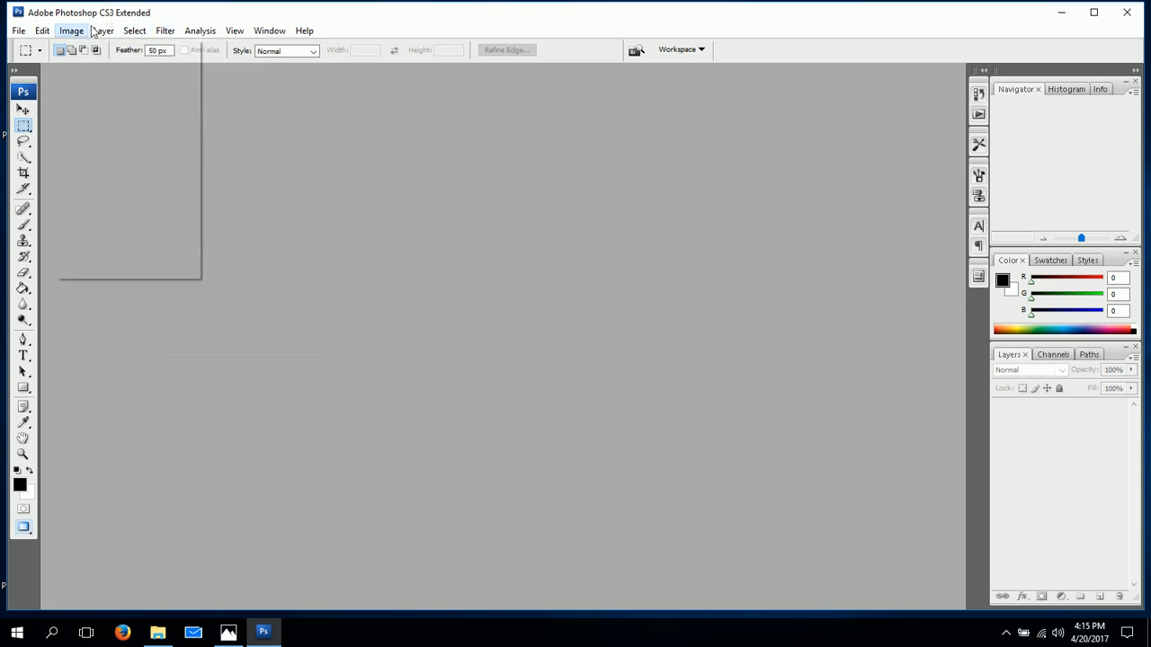
mouse_move(27, 36)
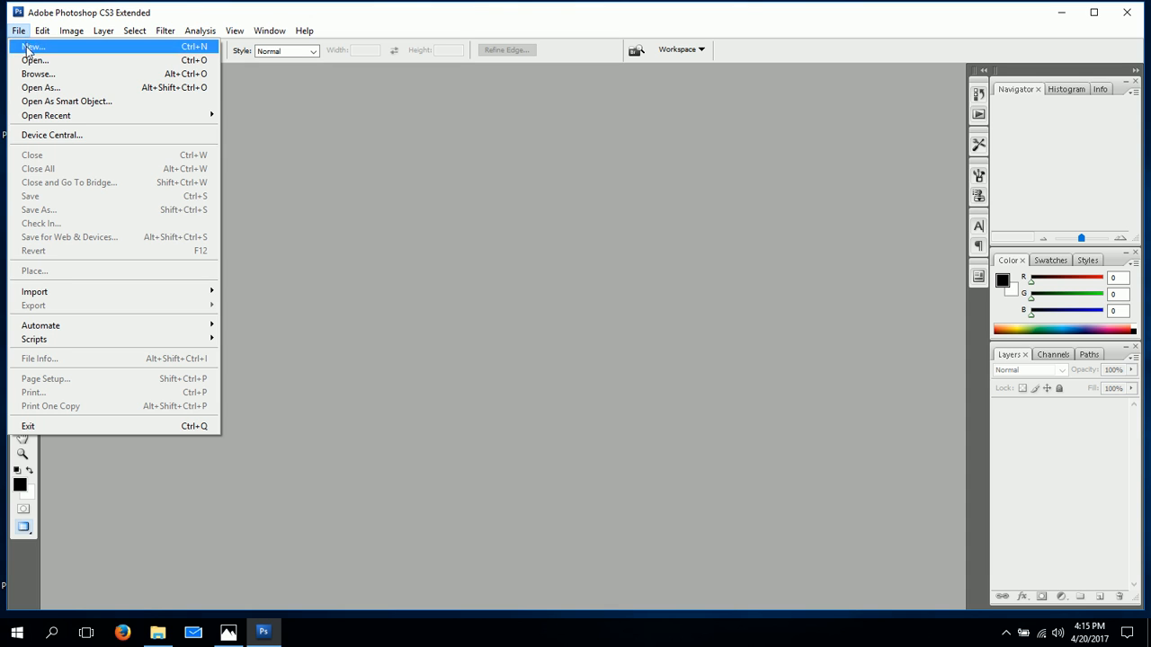
click(28, 49)
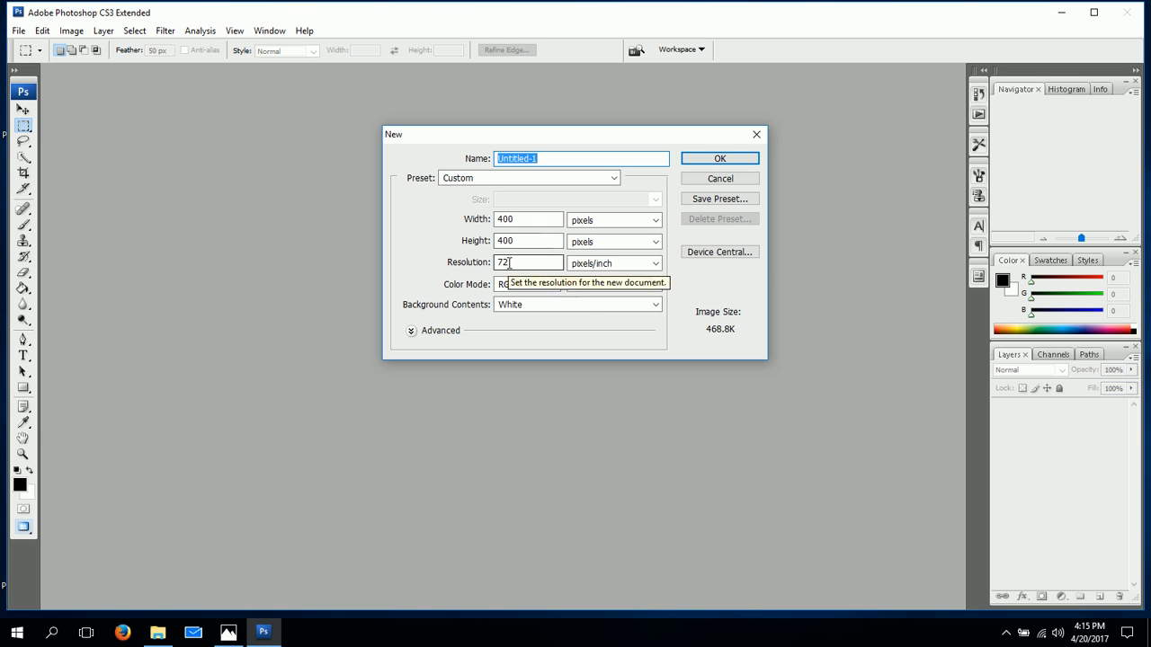
click(729, 163)
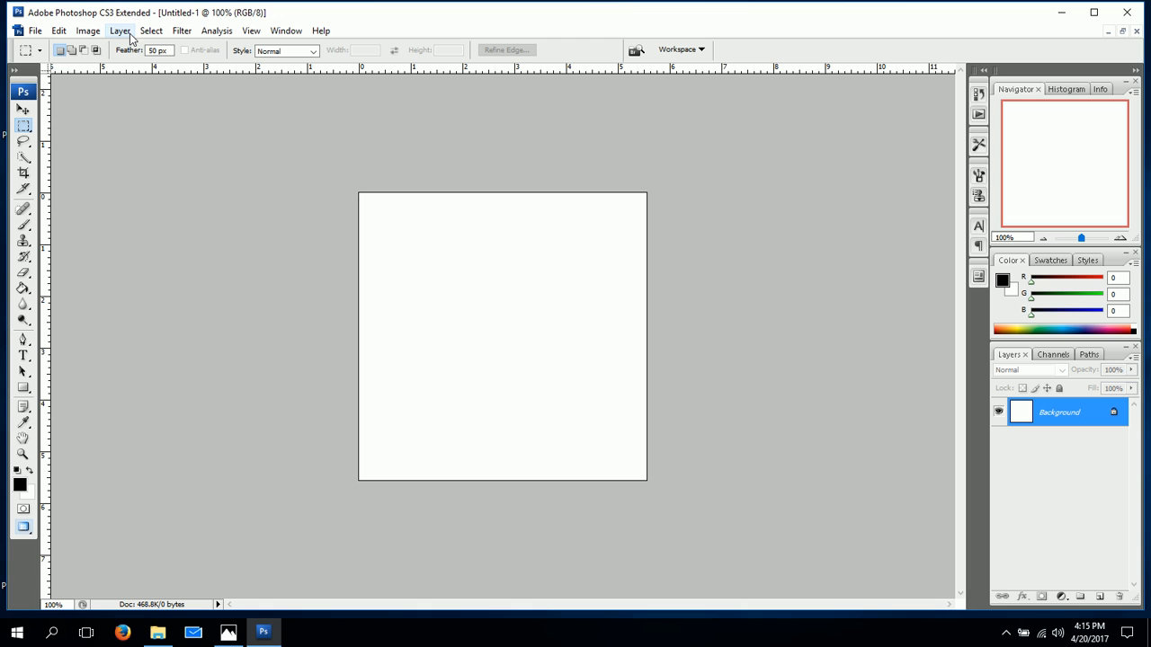
Render Clouds over the blank background layer.
click(181, 31)
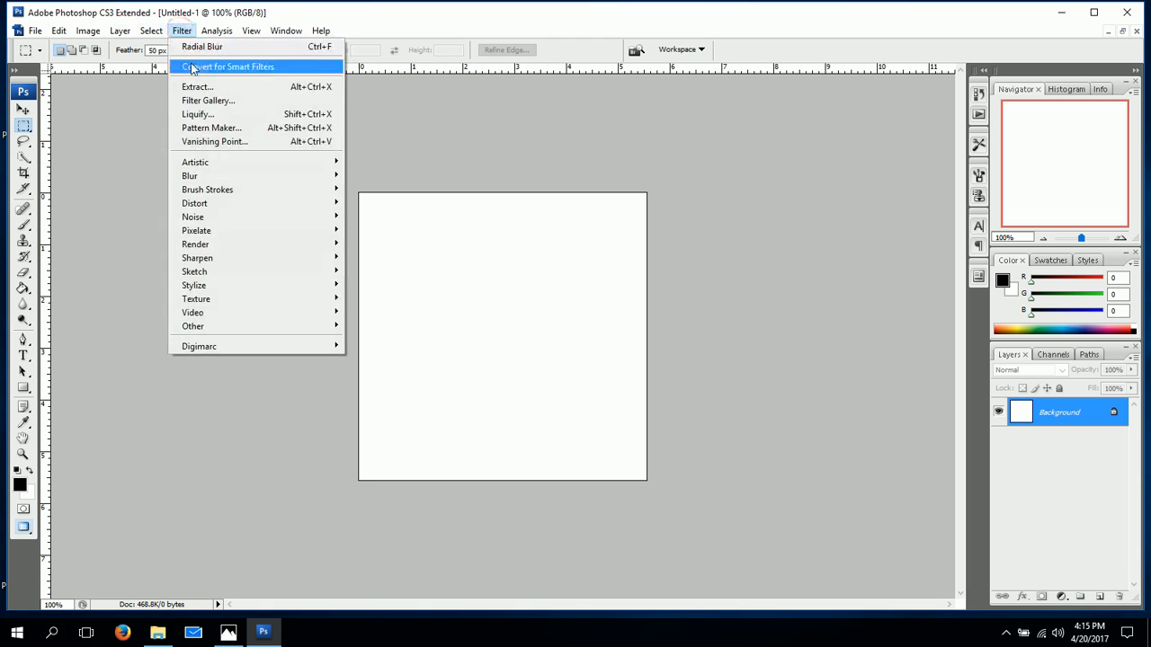
mouse_move(215, 247)
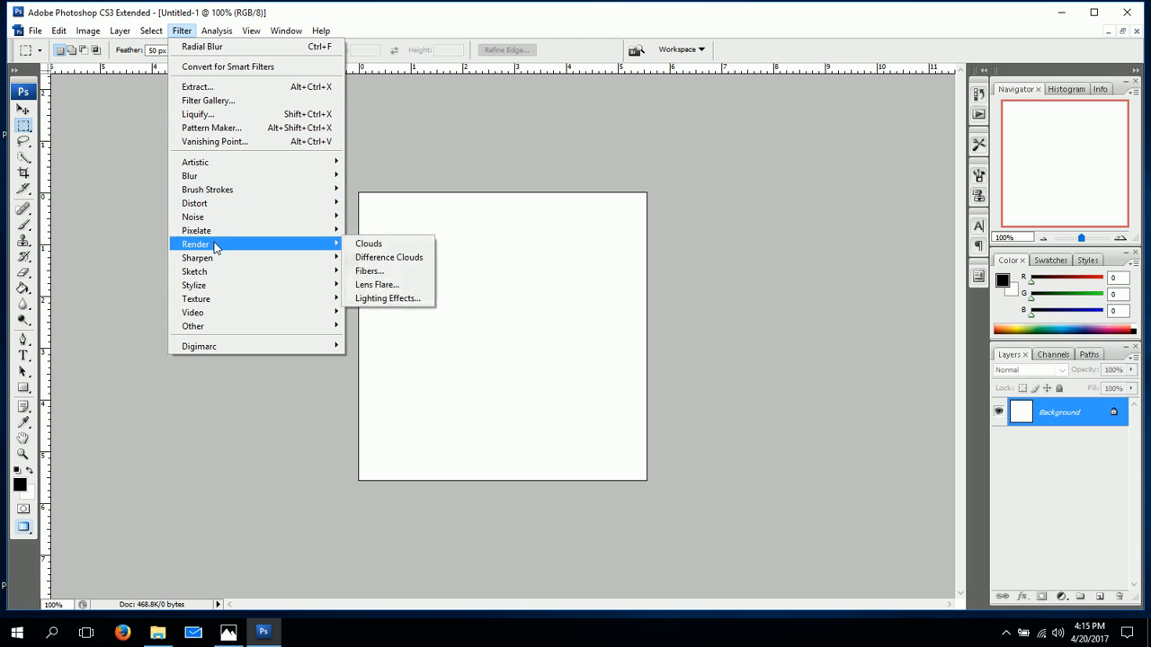
click(367, 244)
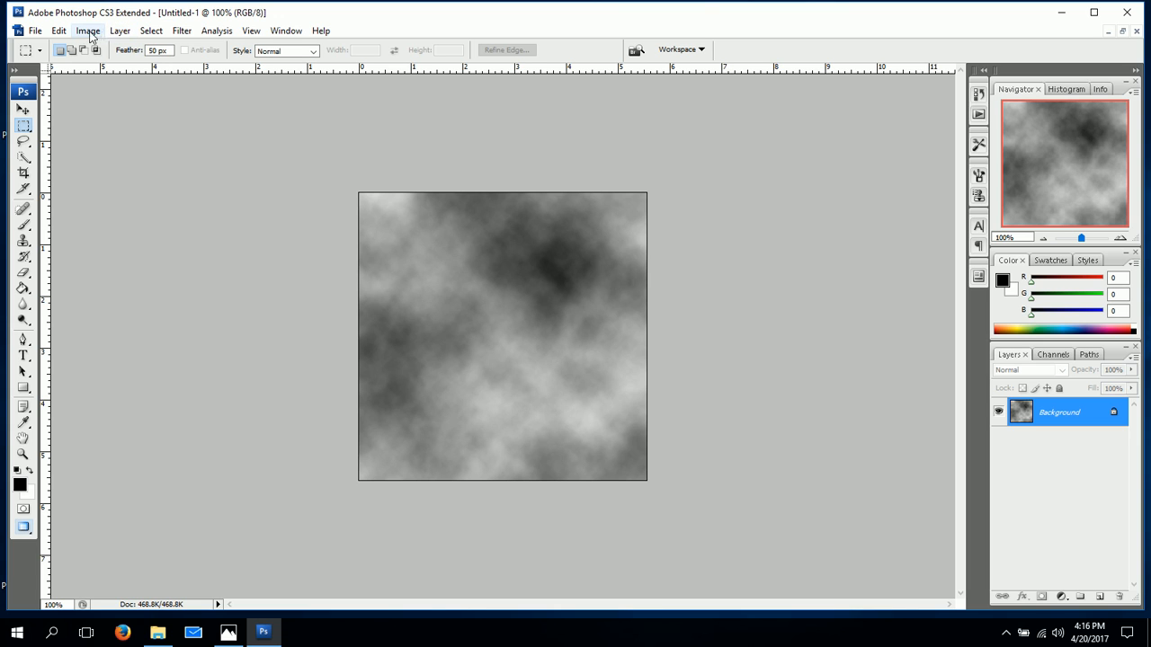
Apply a Radial Blur to the clouds with Amount 38, the Spin method and Good quality.
click(182, 30)
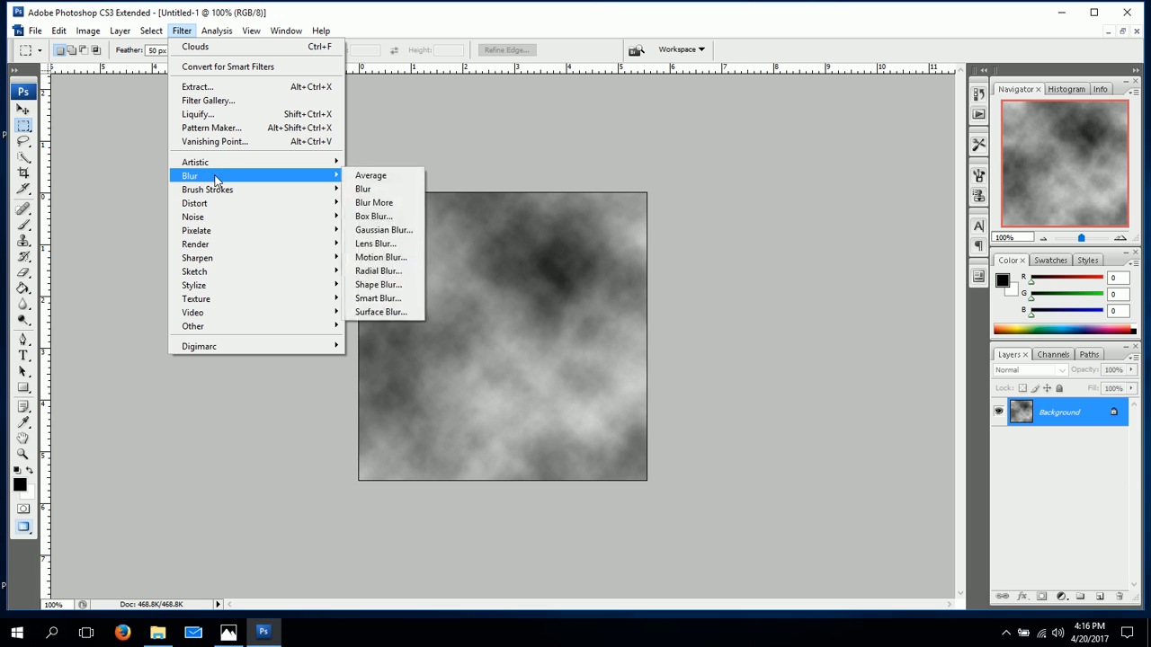
mouse_move(267, 180)
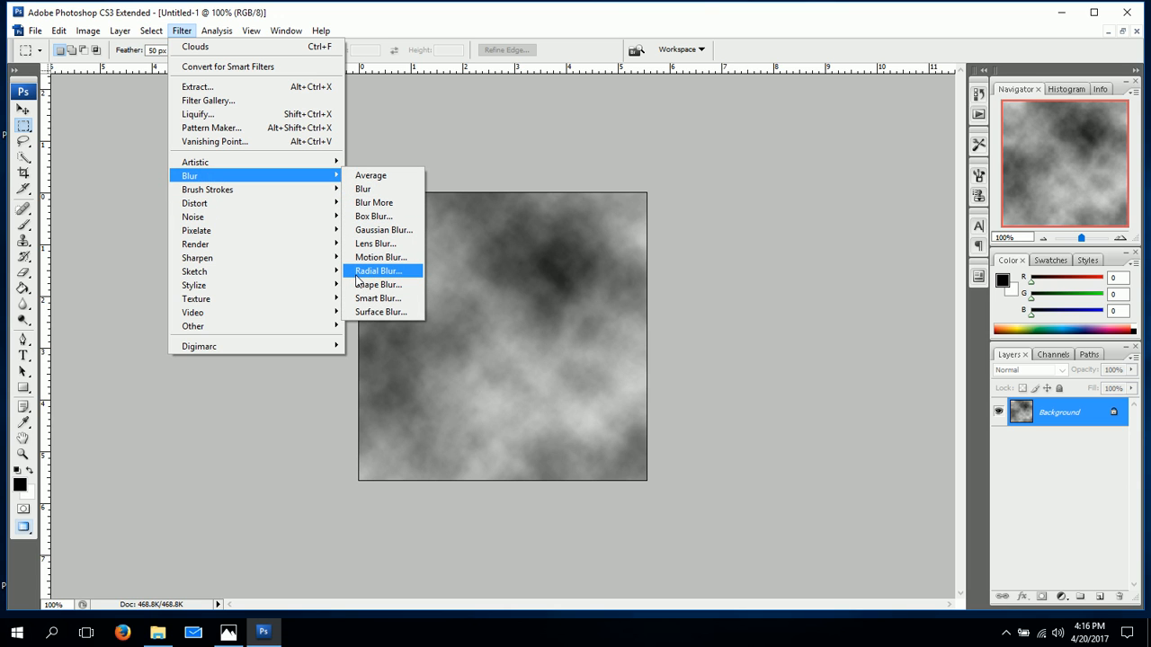
click(357, 274)
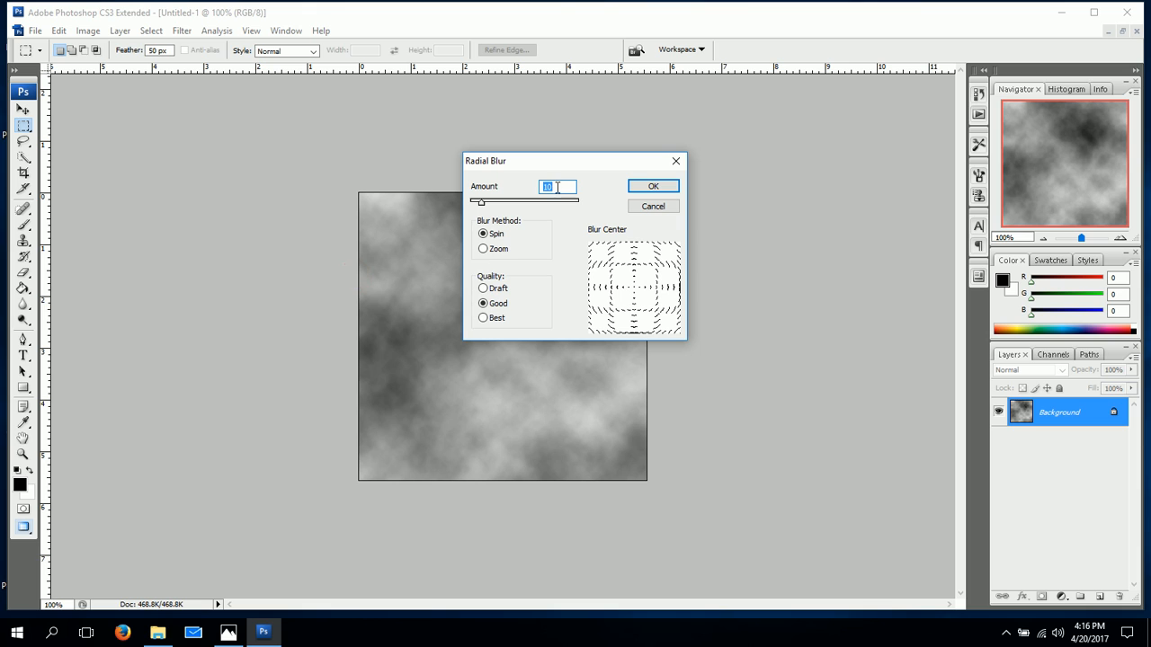
key(BackSpace)
text(38)
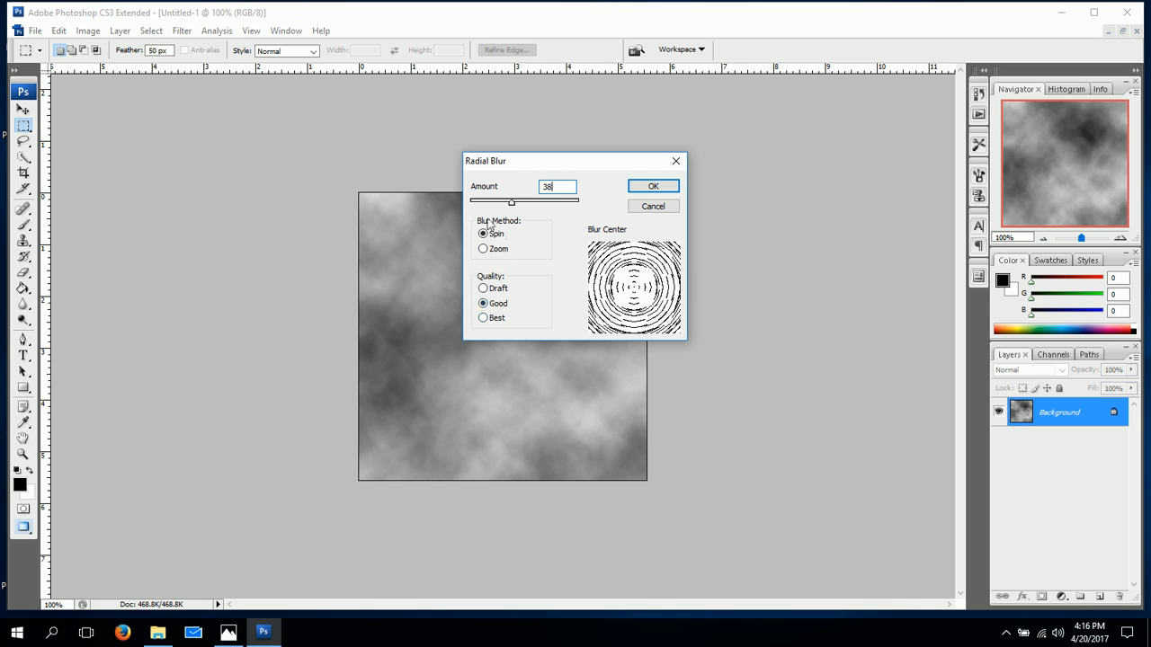
click(497, 255)
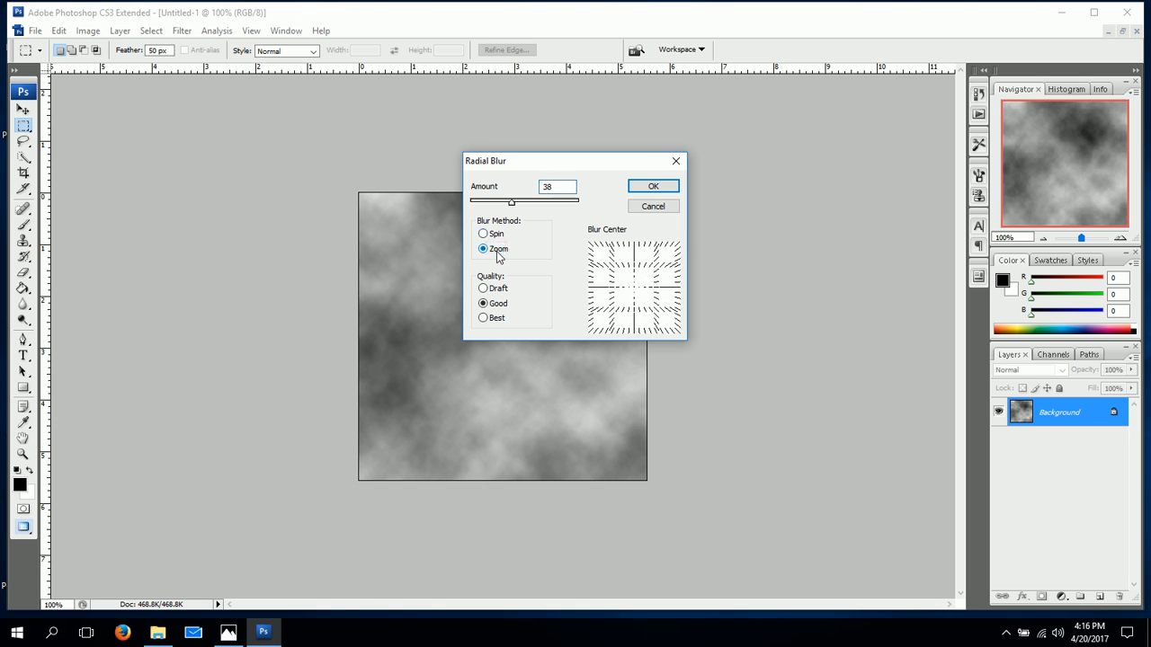
click(496, 236)
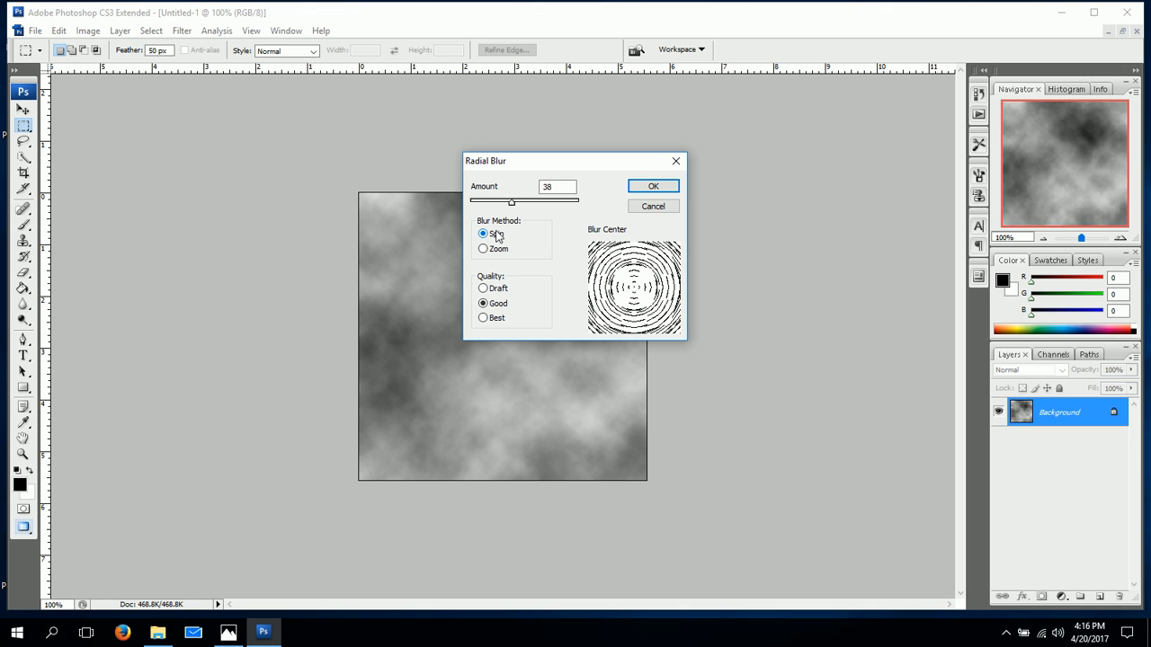
click(654, 188)
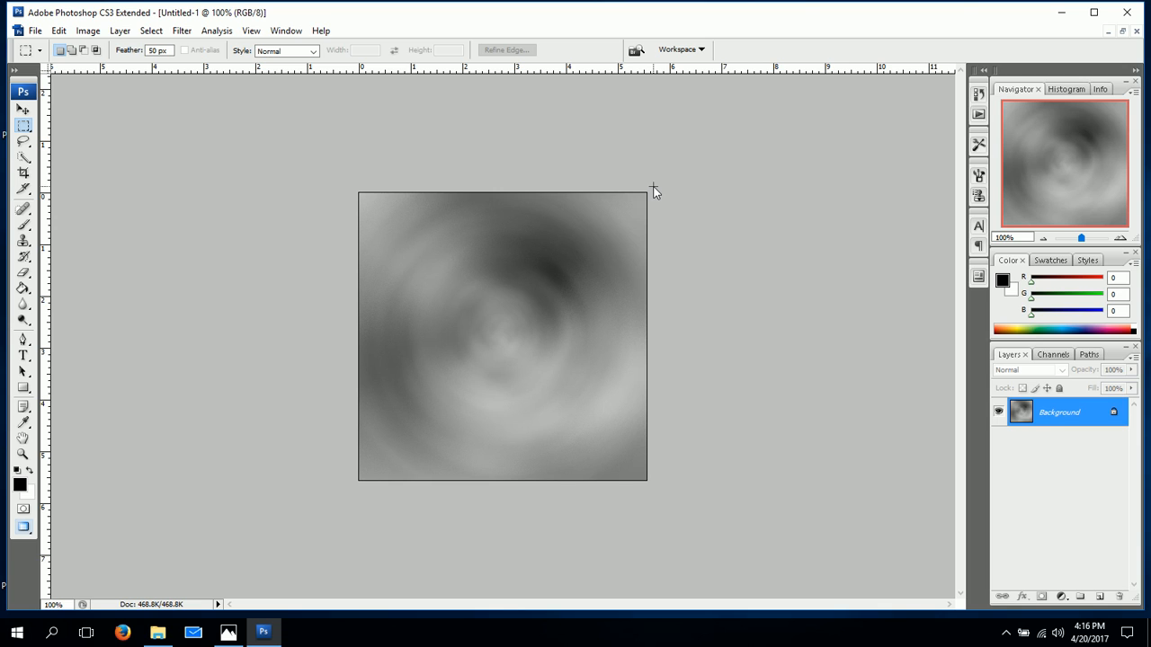
Apply a Gaussian Blur with a 2.0 pixel radius to the swirled clouds.
click(184, 33)
mouse_move(220, 178)
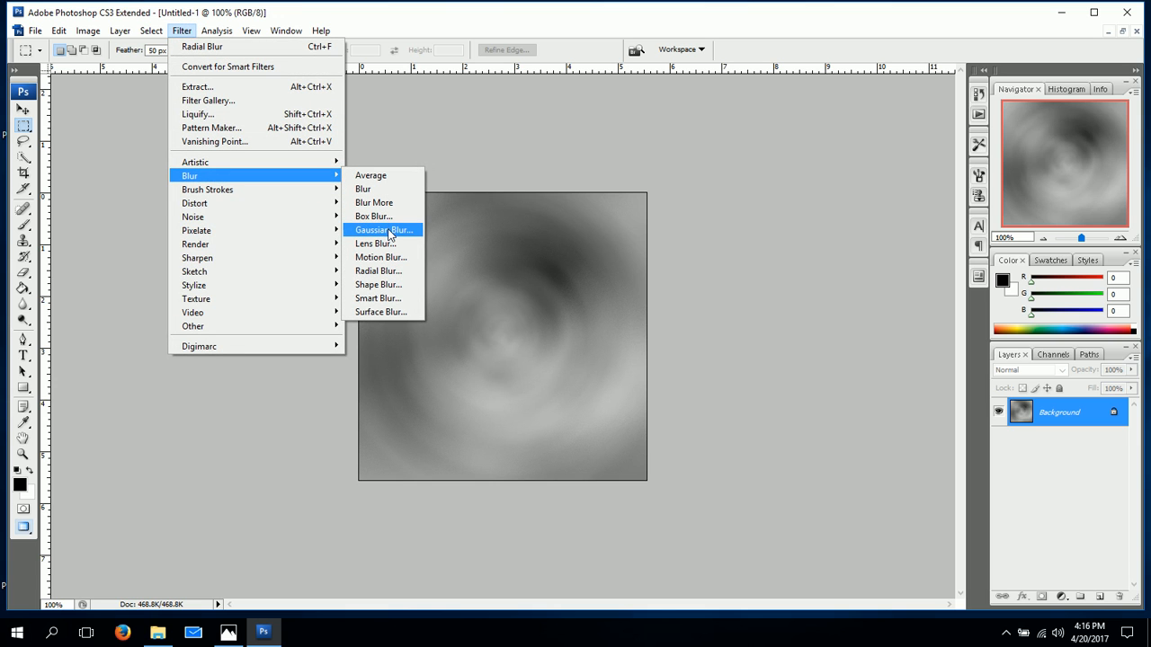
click(389, 232)
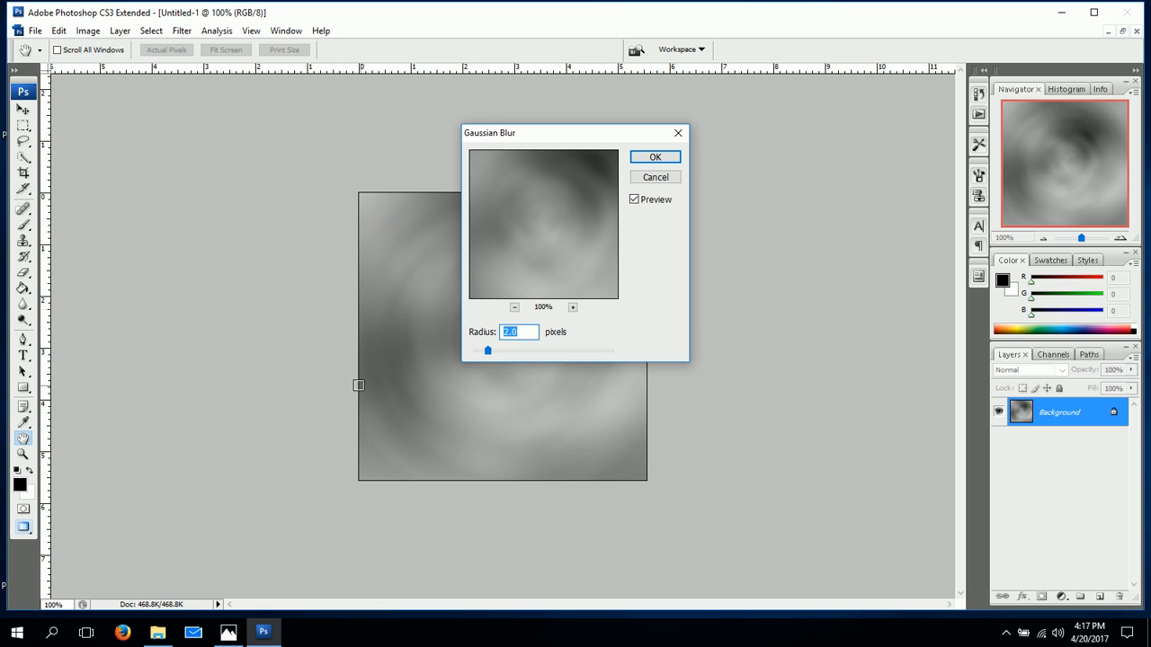
click(659, 162)
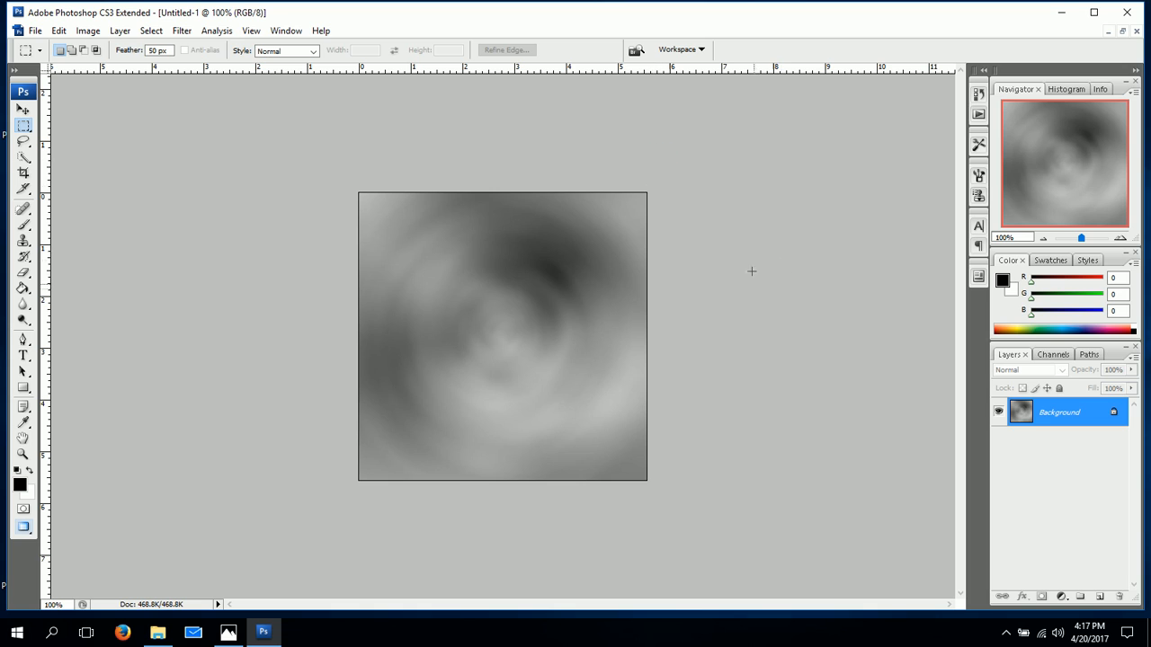
Open the Bas Relief sketch filter for the blurred background layer.
click(190, 36)
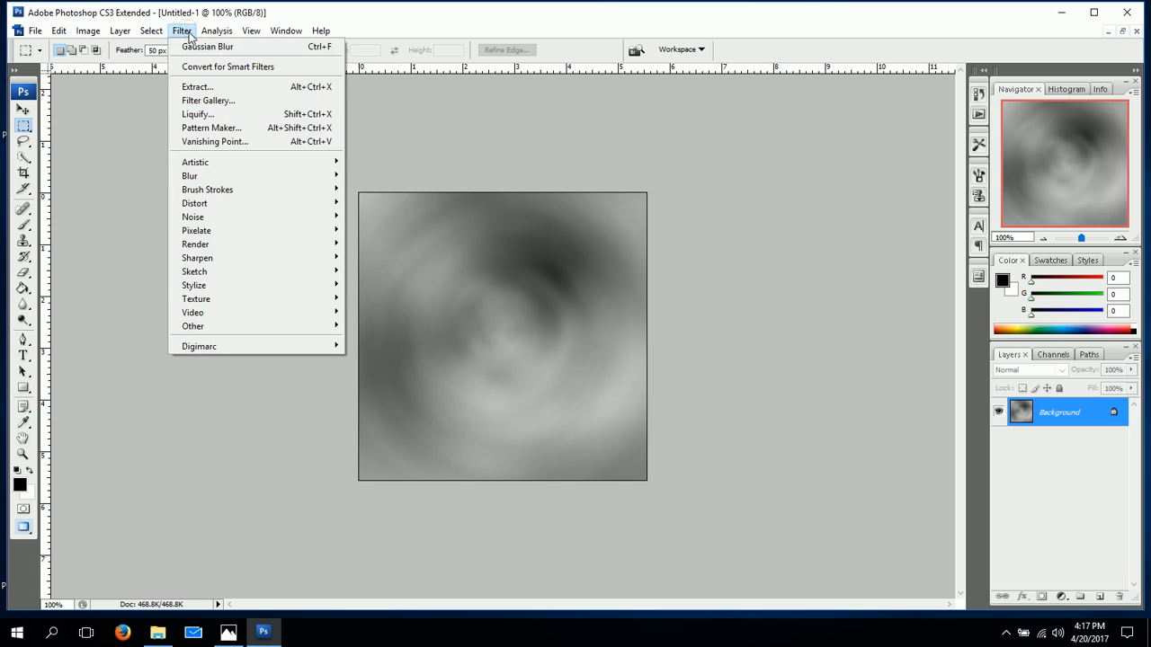
mouse_move(194, 272)
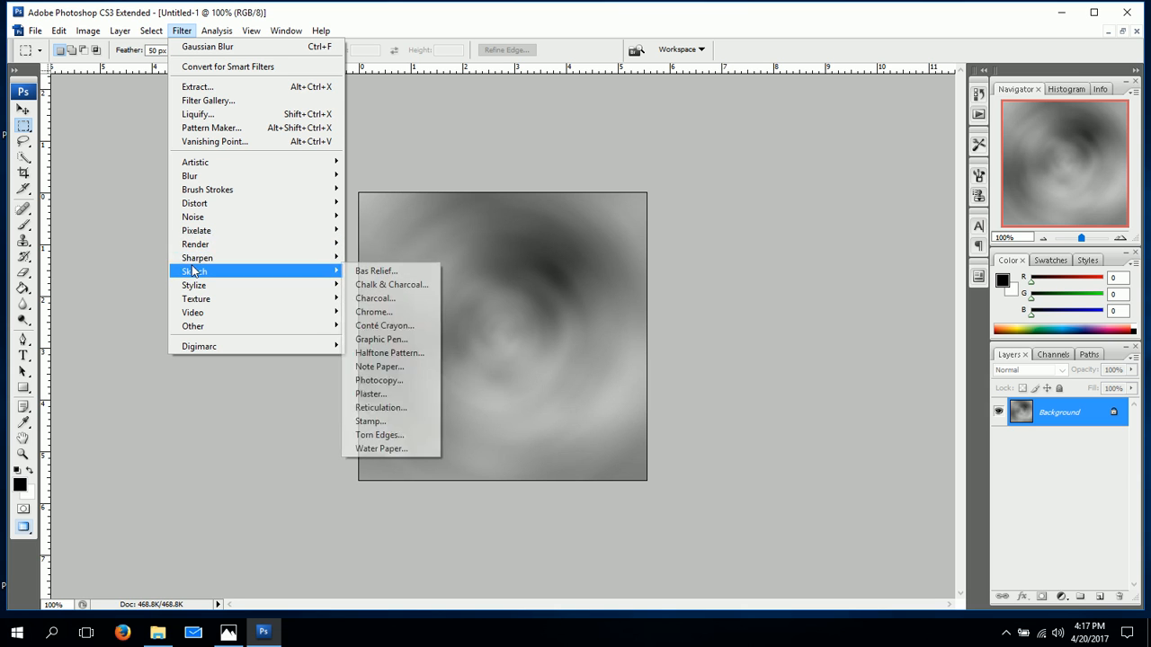
click(376, 271)
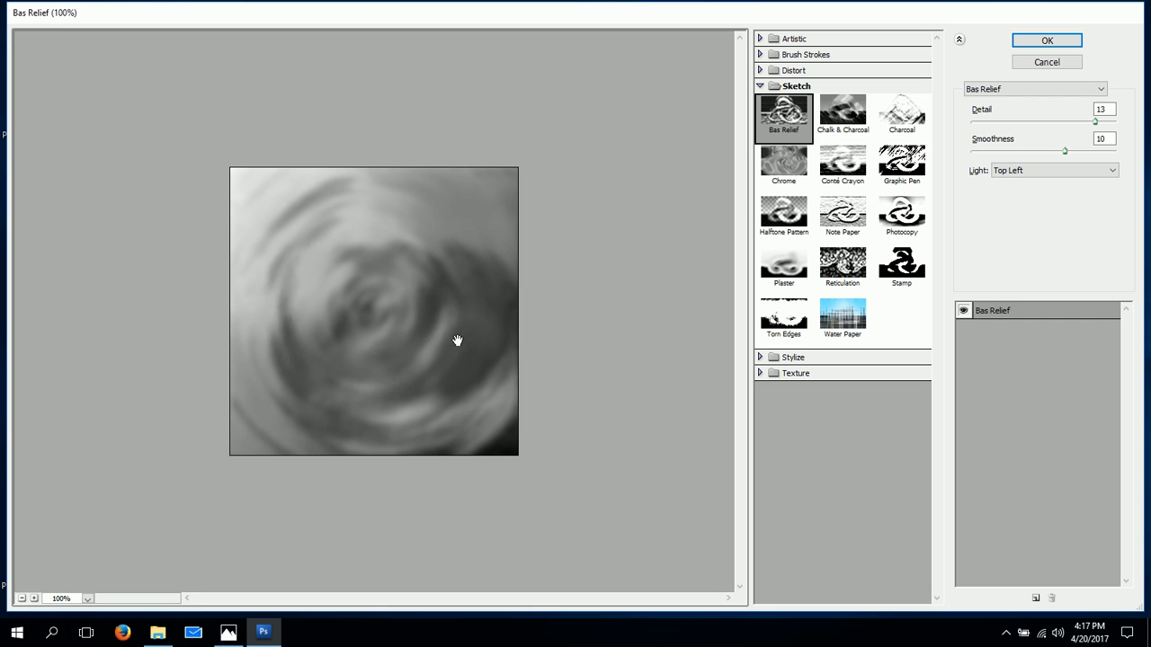
Try the Top, Left, Top Right and Top Left light directions for the Bas Relief effect.
click(1058, 171)
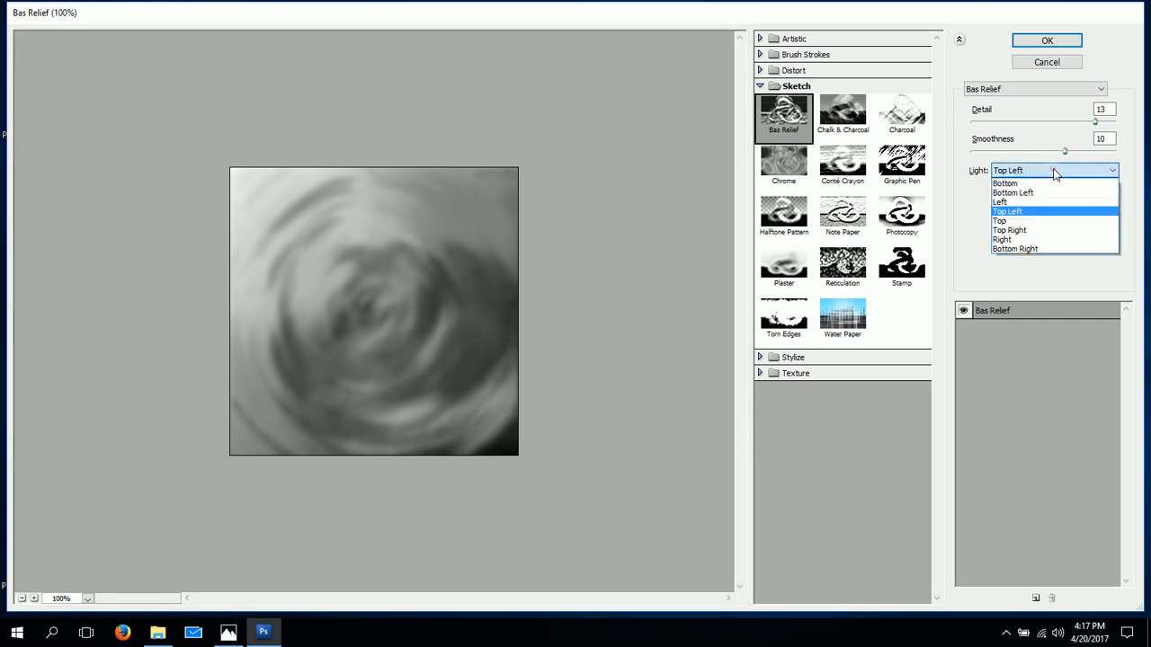
click(1012, 220)
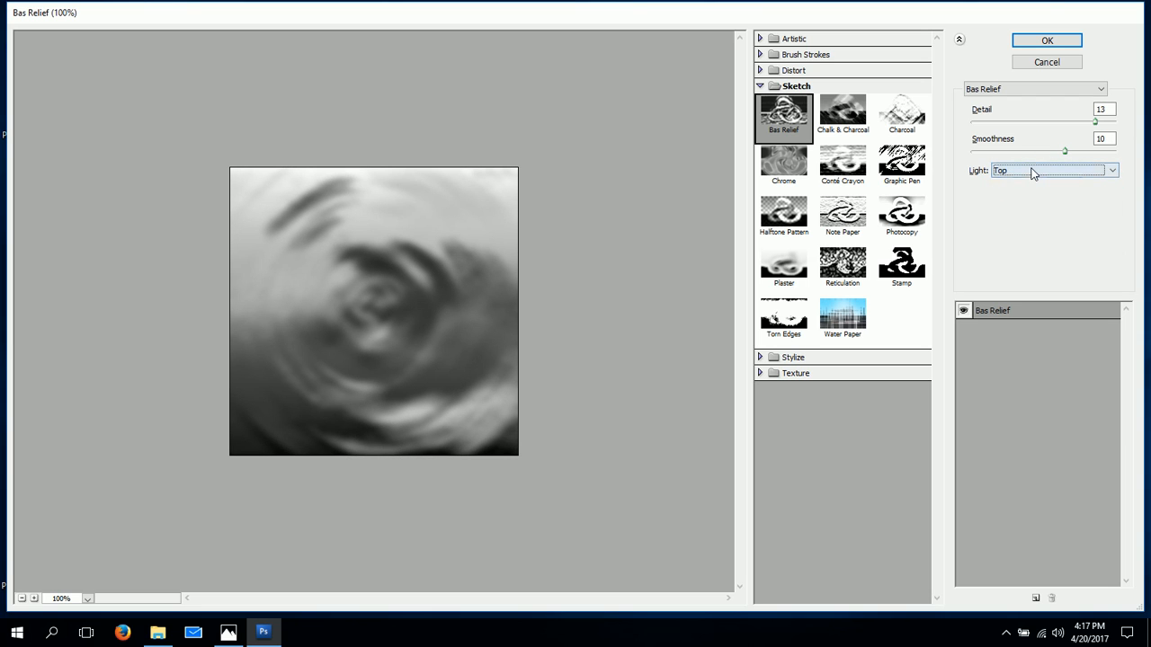
click(1032, 174)
click(1014, 207)
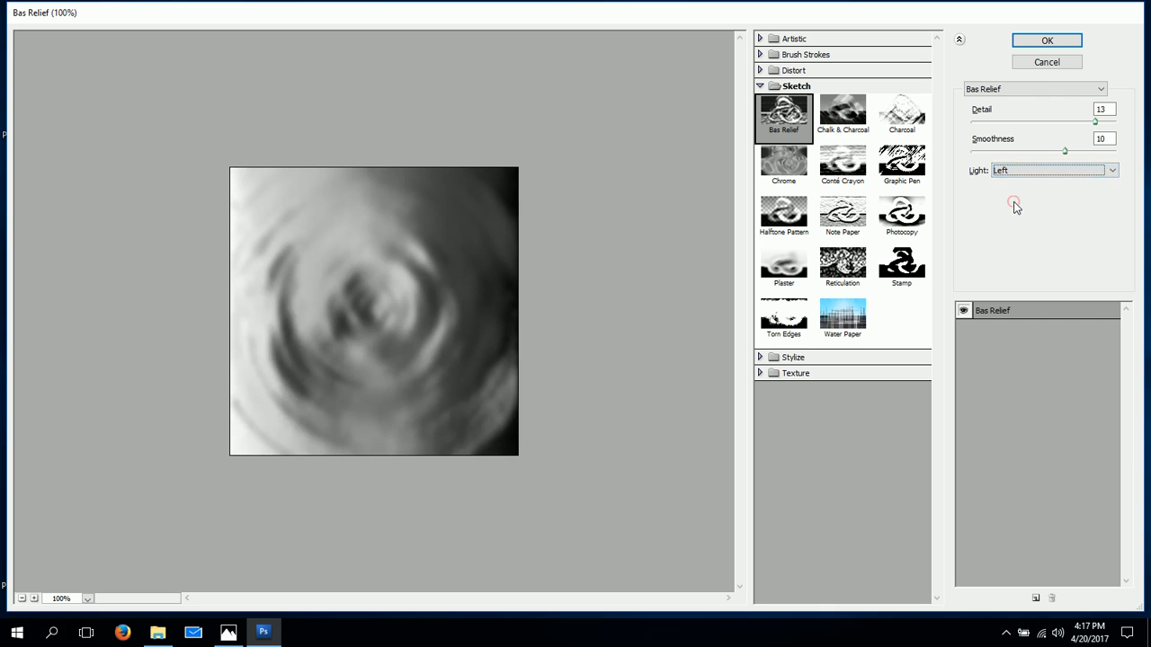
click(1027, 171)
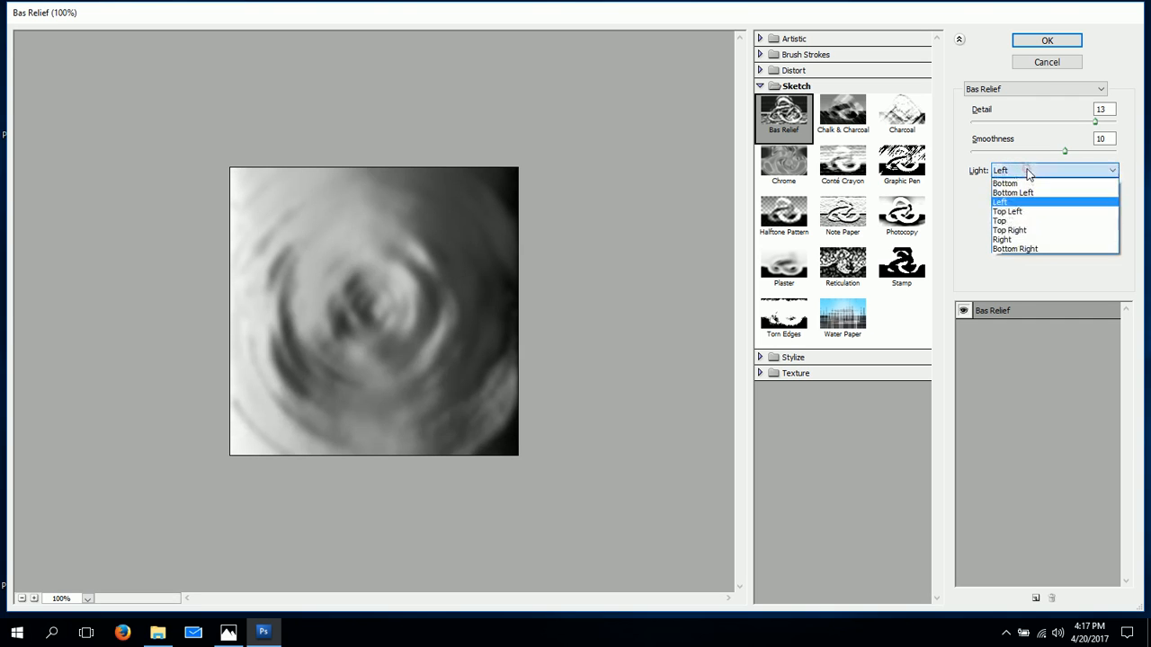
click(1016, 230)
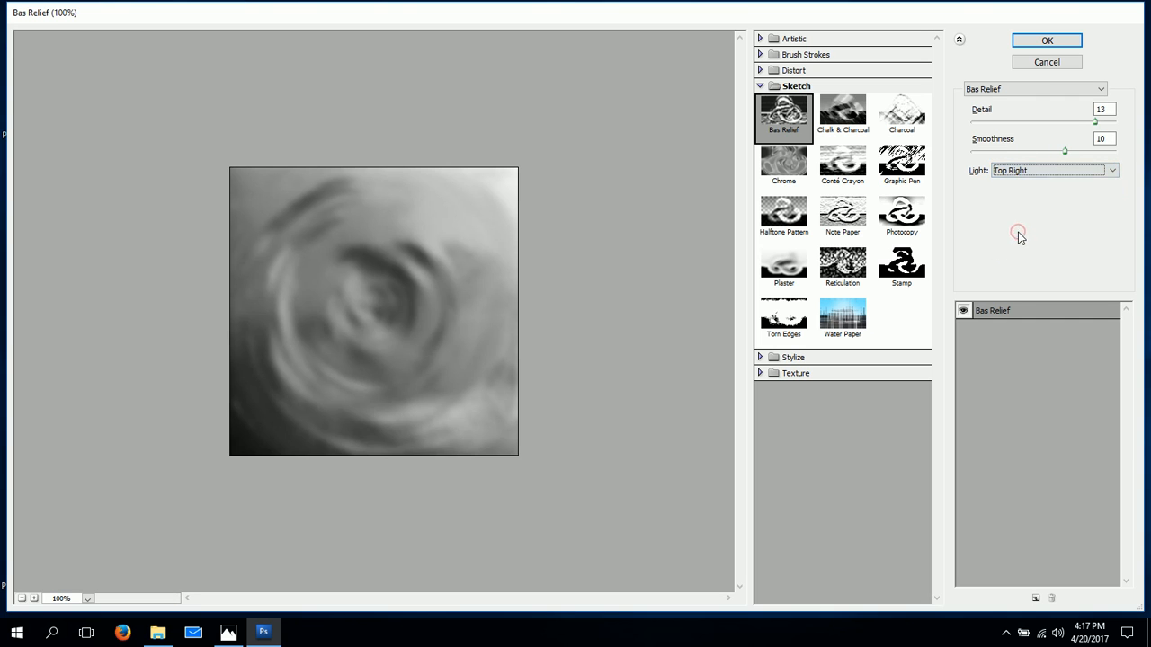
click(1028, 176)
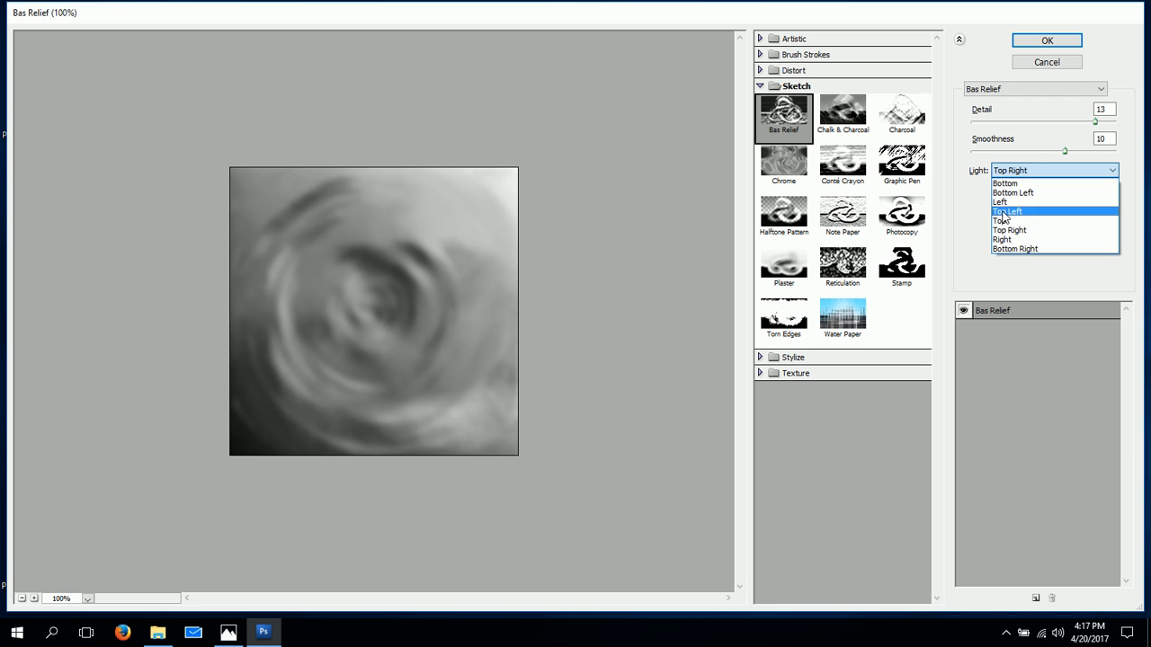
click(1004, 213)
Set the Bas Relief light to Bottom Right and apply the filter with Detail 13 and Smoothness 10.
click(1010, 171)
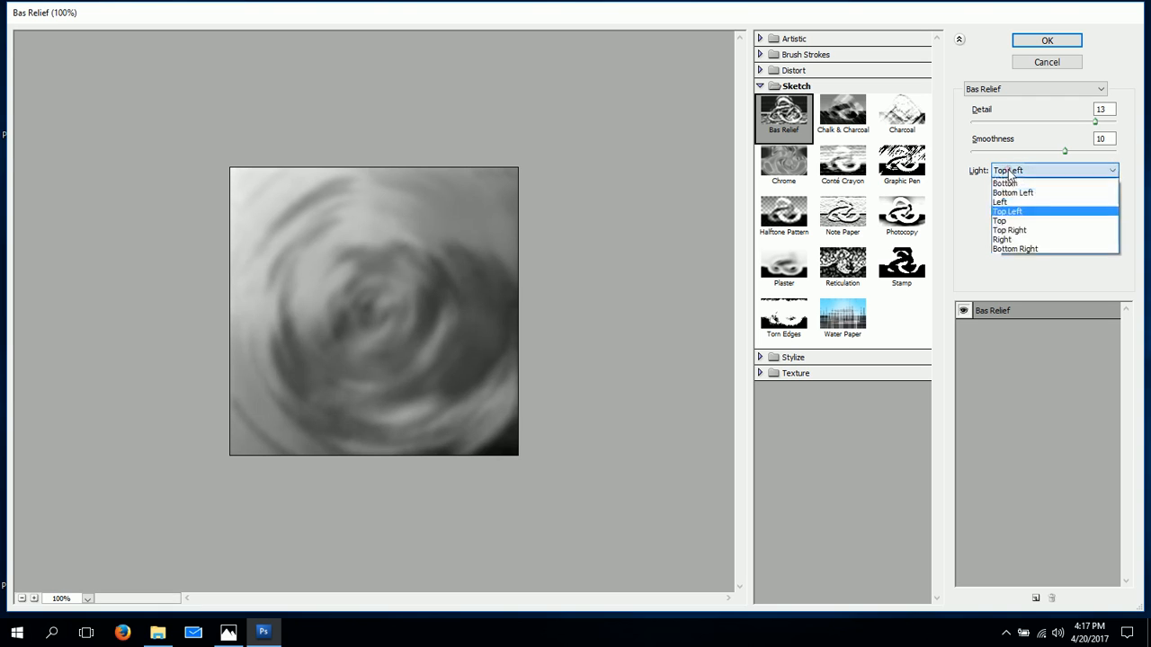
click(1014, 249)
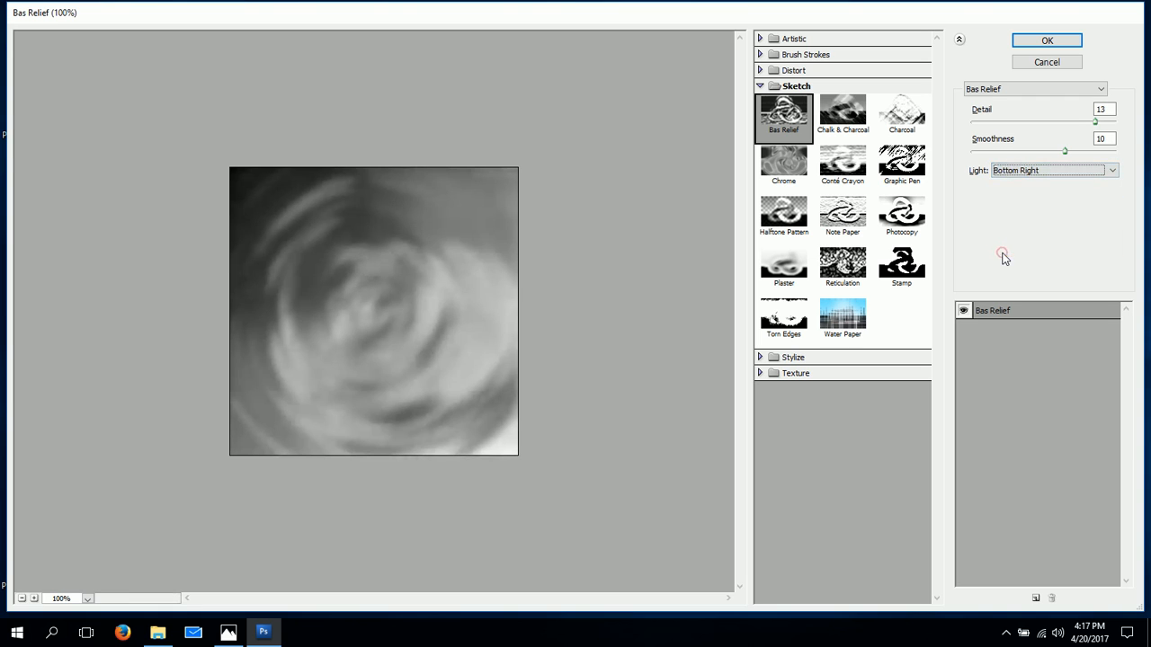
click(1033, 41)
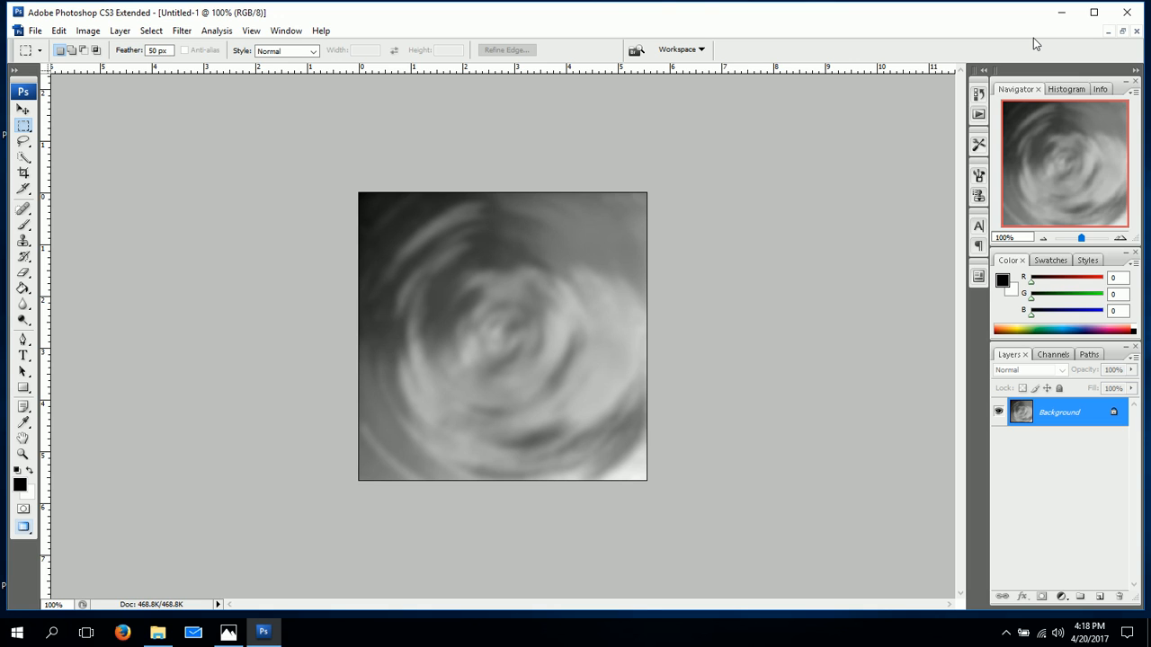
Apply the Chrome sketch filter to the background layer with Detail 5 and Smoothness 2.
click(184, 31)
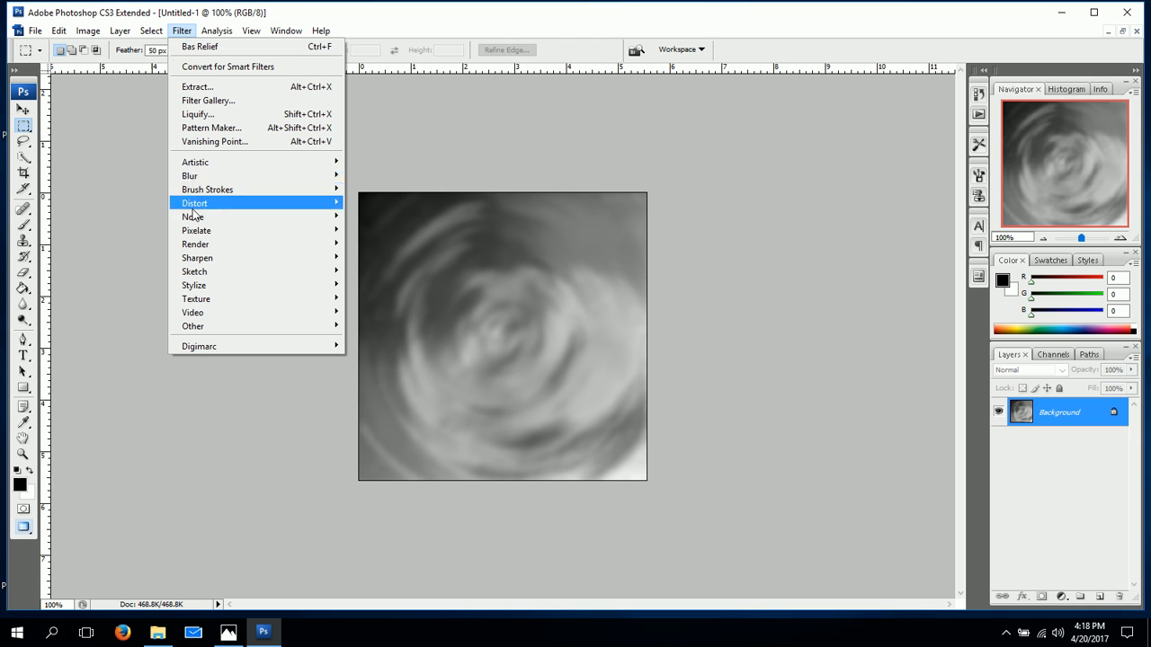
mouse_move(205, 273)
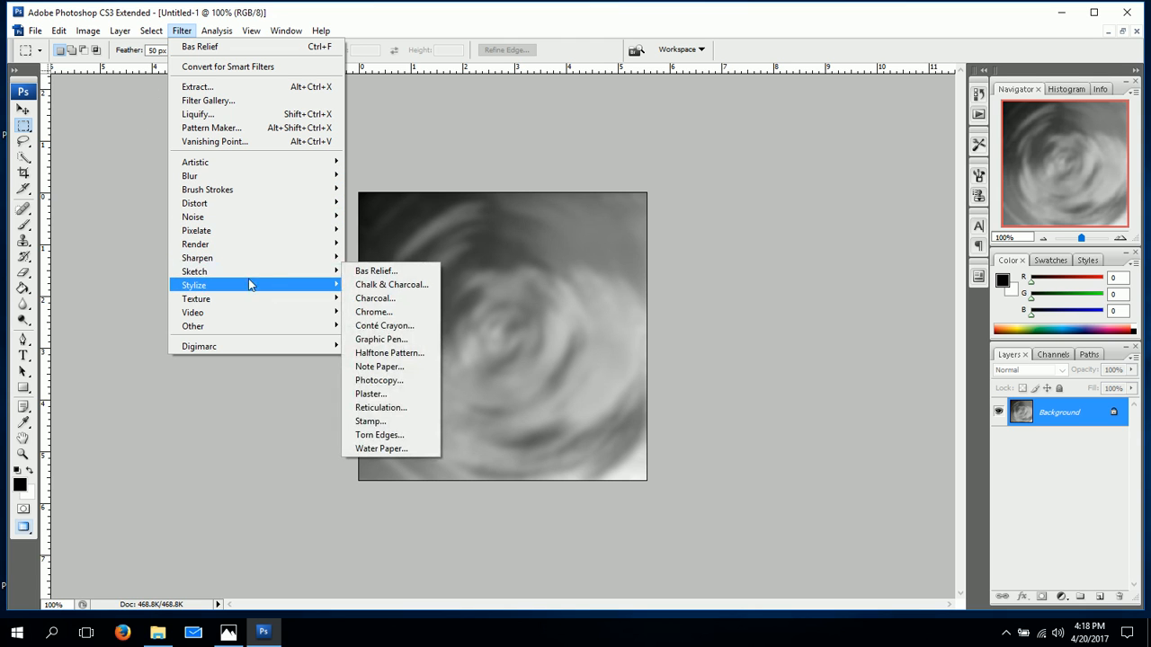
click(377, 311)
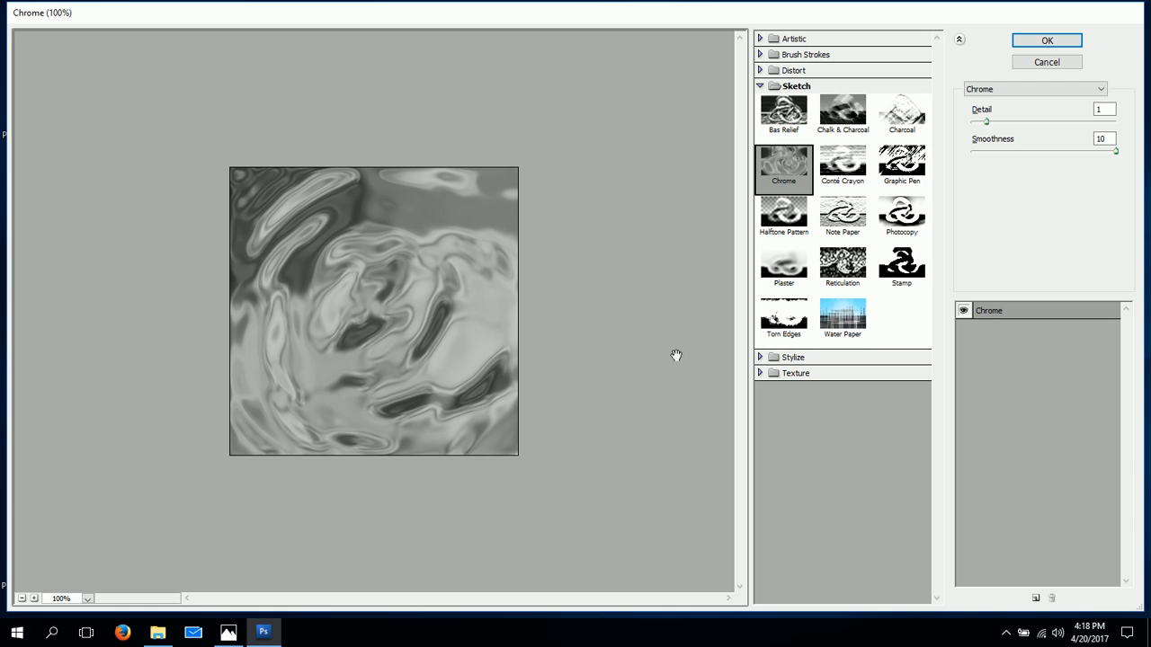
click(1106, 110)
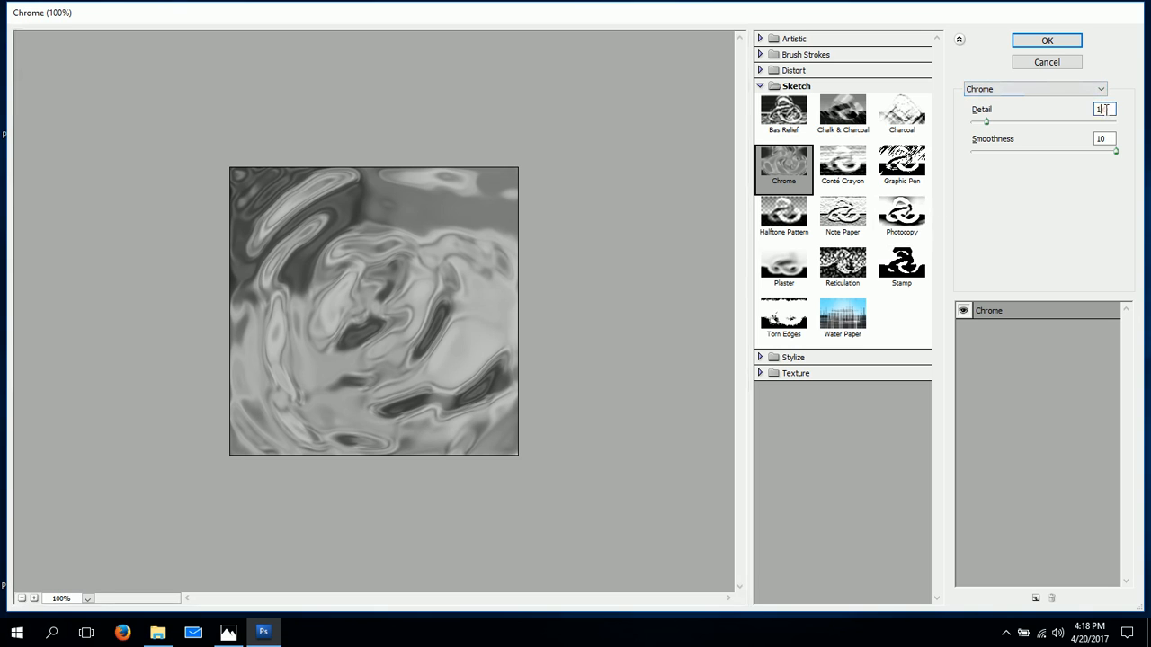
key(BackSpace)
text(5)
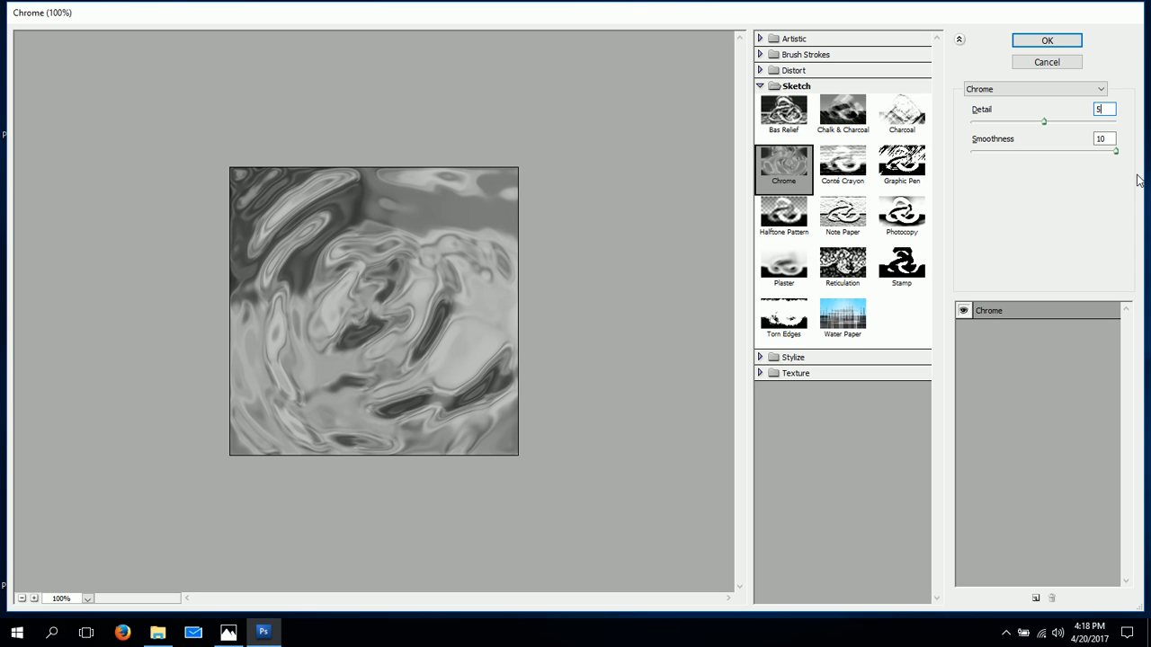
key(Tab)
text(2)
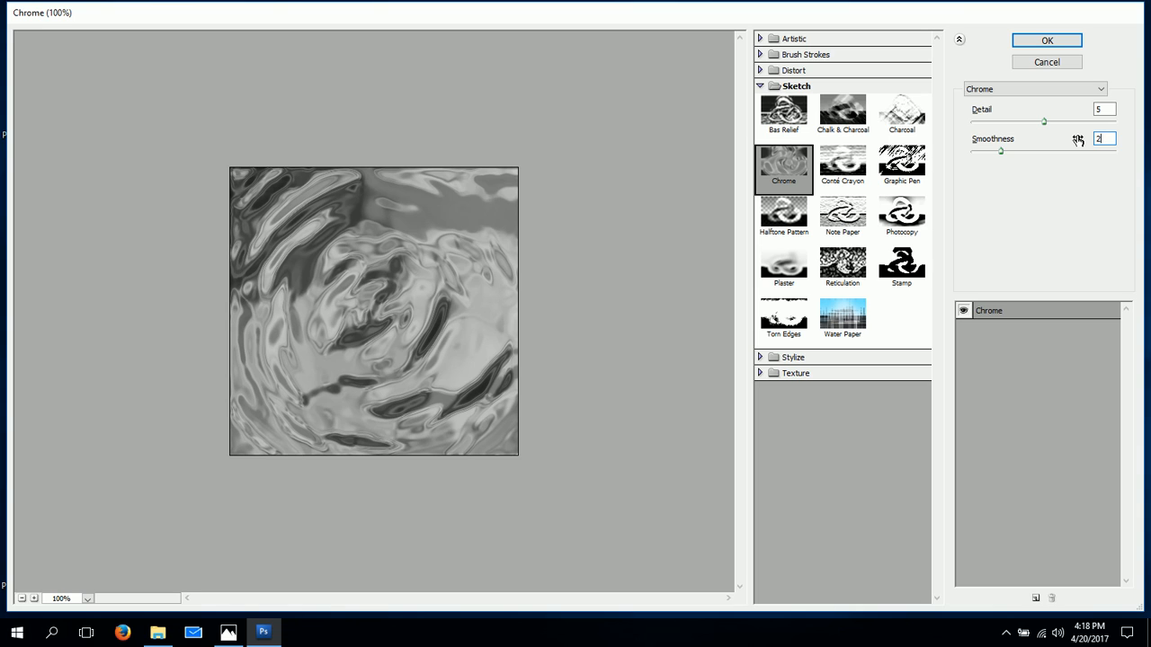
click(1045, 44)
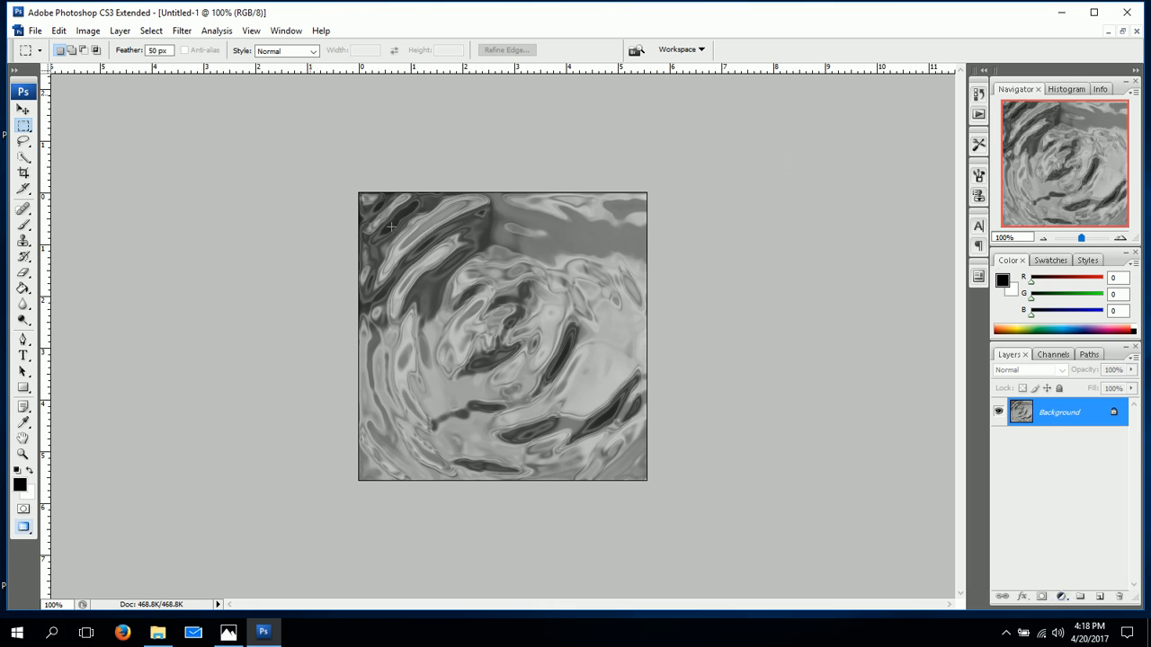
Duplicate the background layer, keeping the default copy name.
click(125, 33)
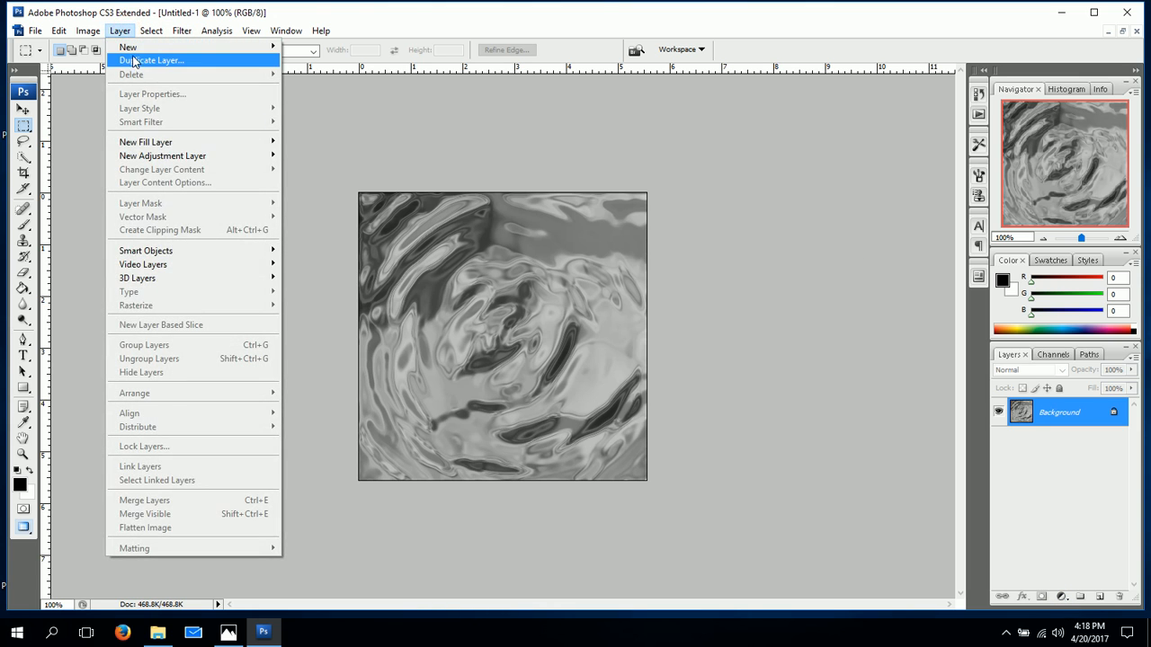
click(135, 60)
key(Return)
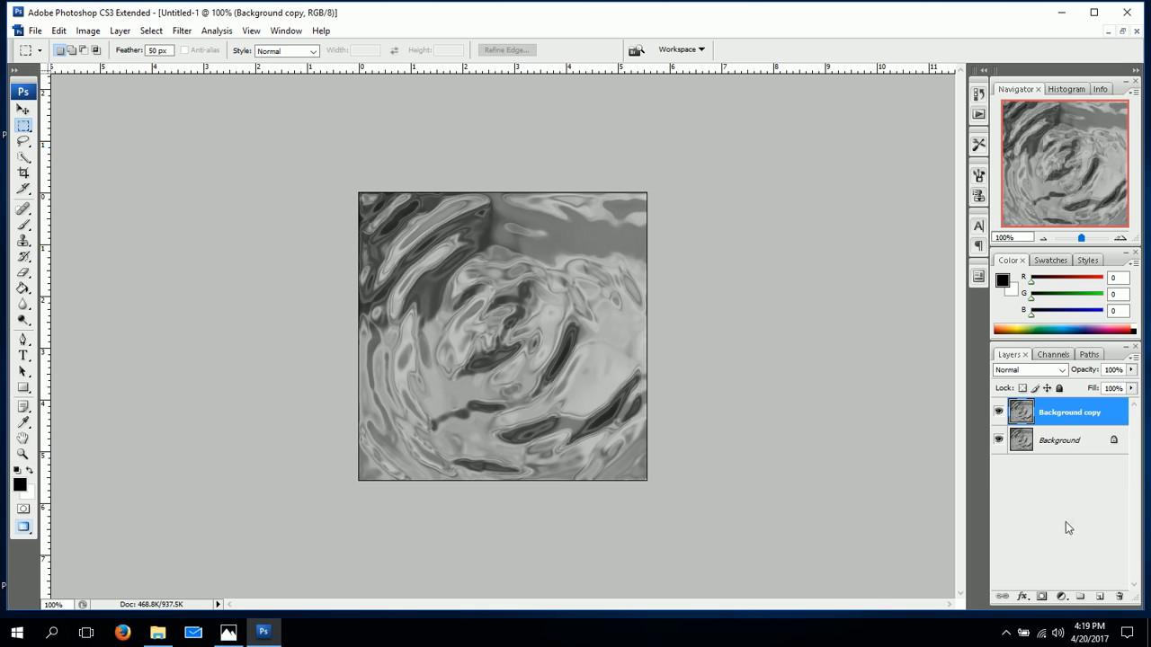
Add a Hue/Saturation adjustment layer above the copy with Colorize on, Hue 187, Saturation 41 and Lightness -5.
click(1060, 596)
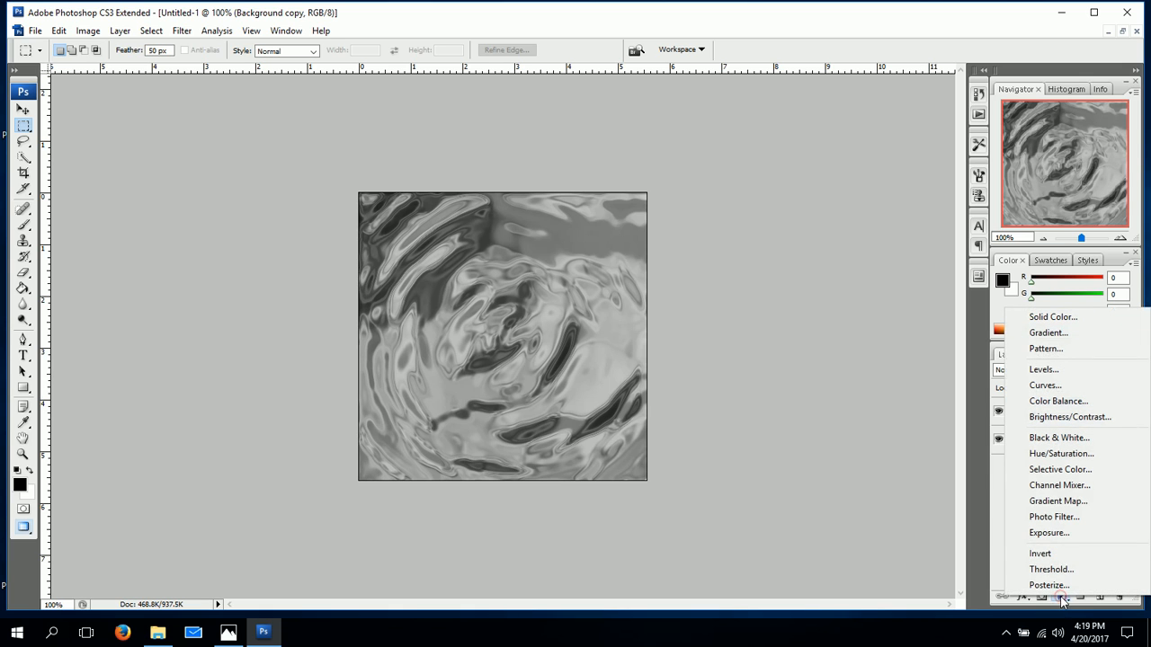
click(1062, 454)
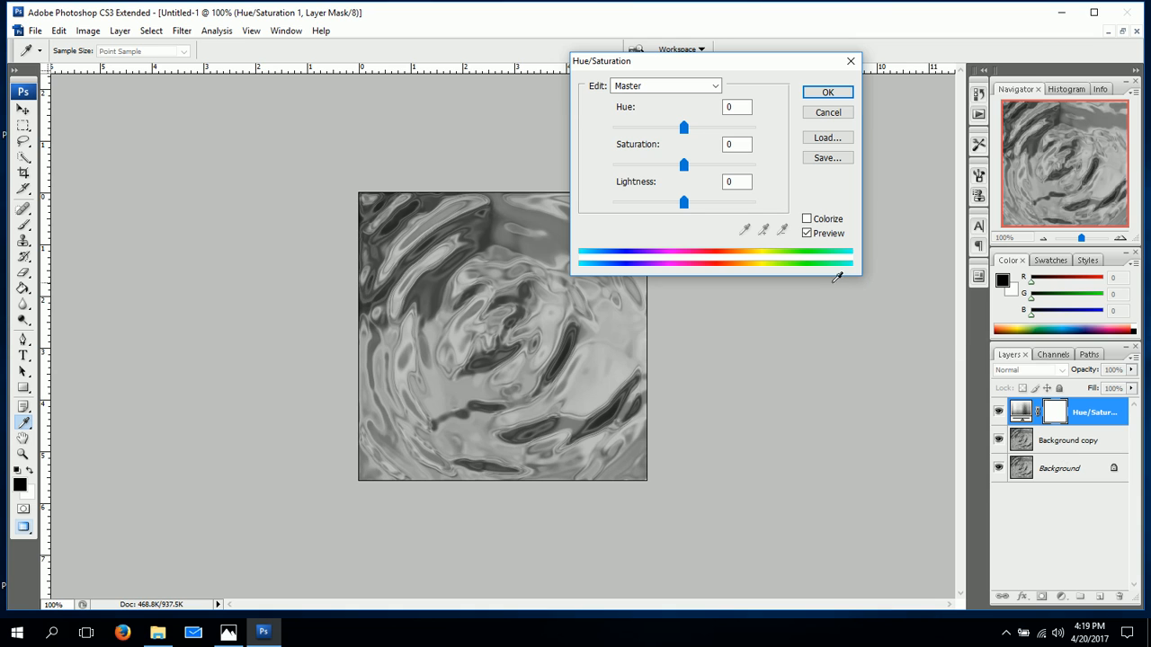
click(813, 218)
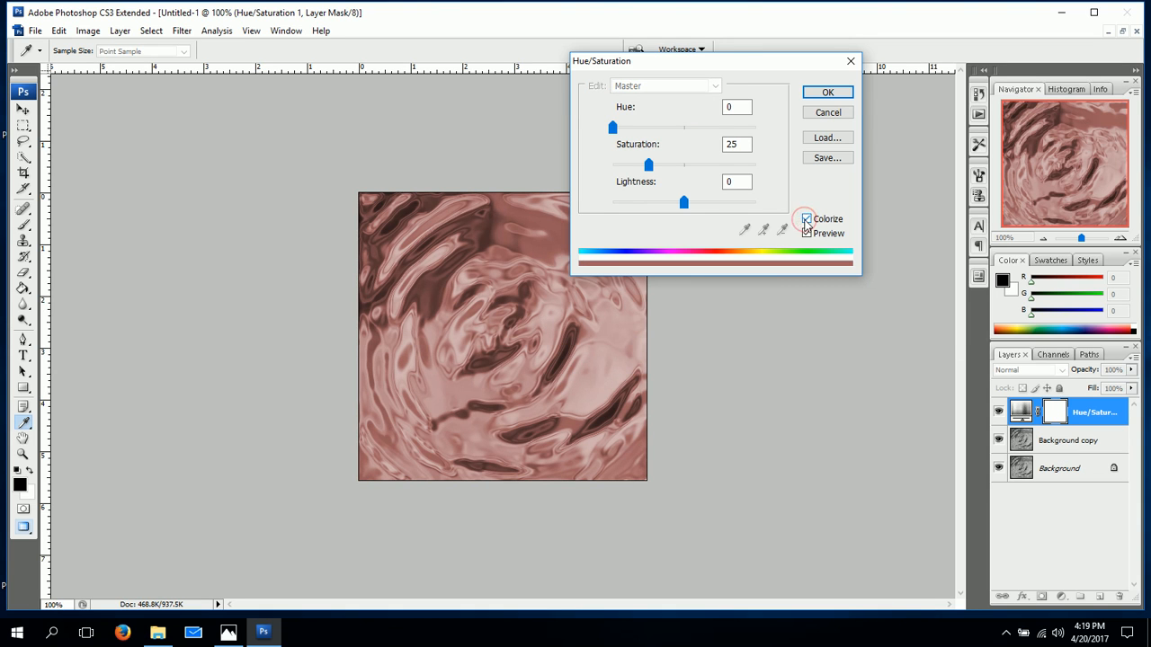
drag(748, 60, 843, 81)
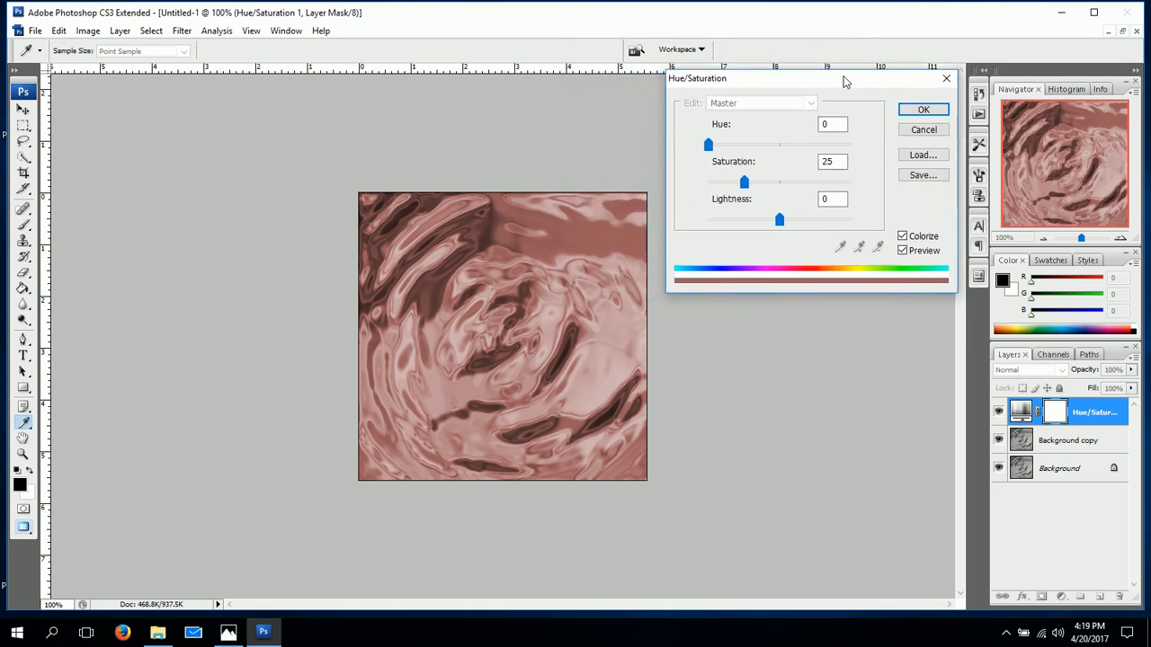
drag(707, 144, 784, 170)
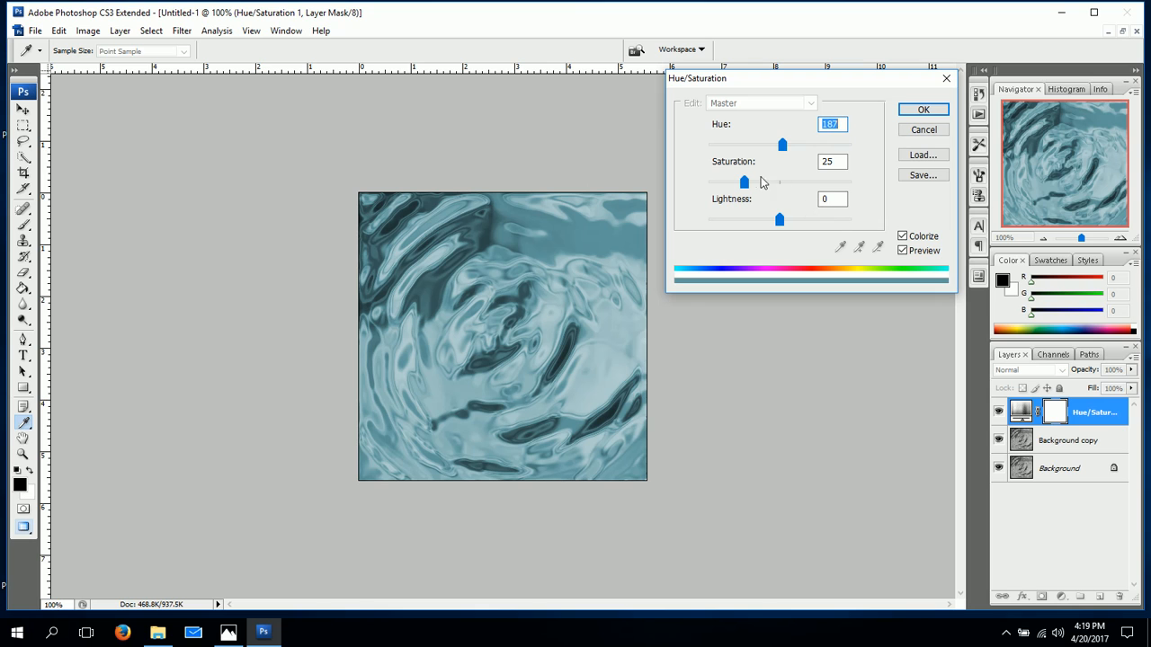
drag(746, 186, 778, 225)
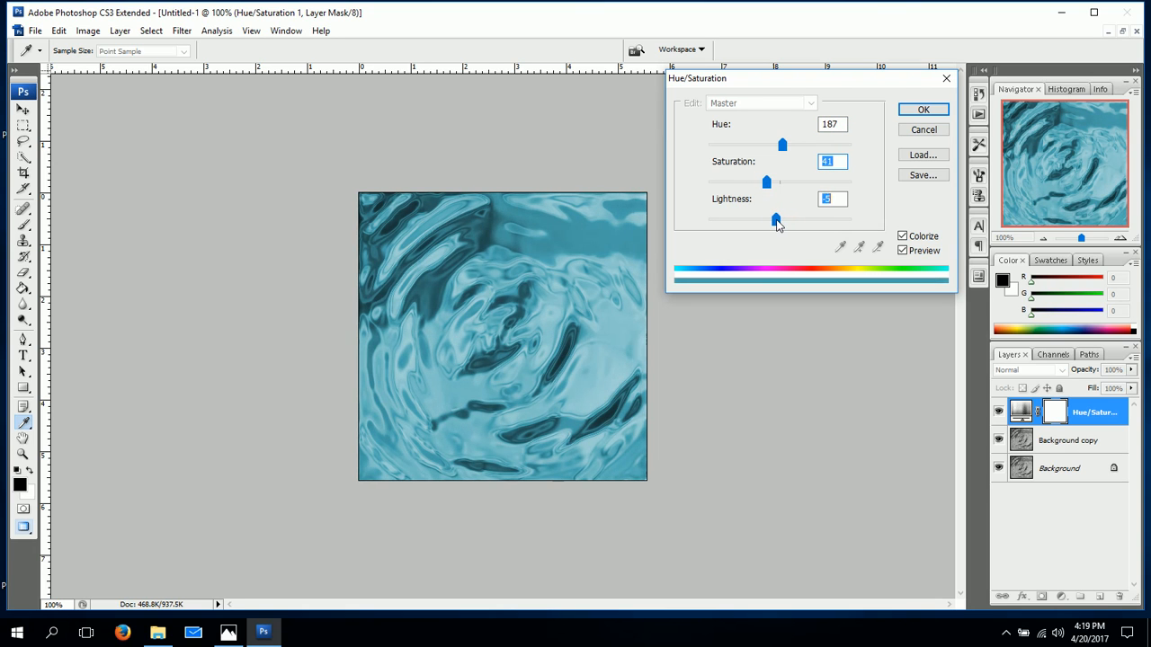
click(910, 111)
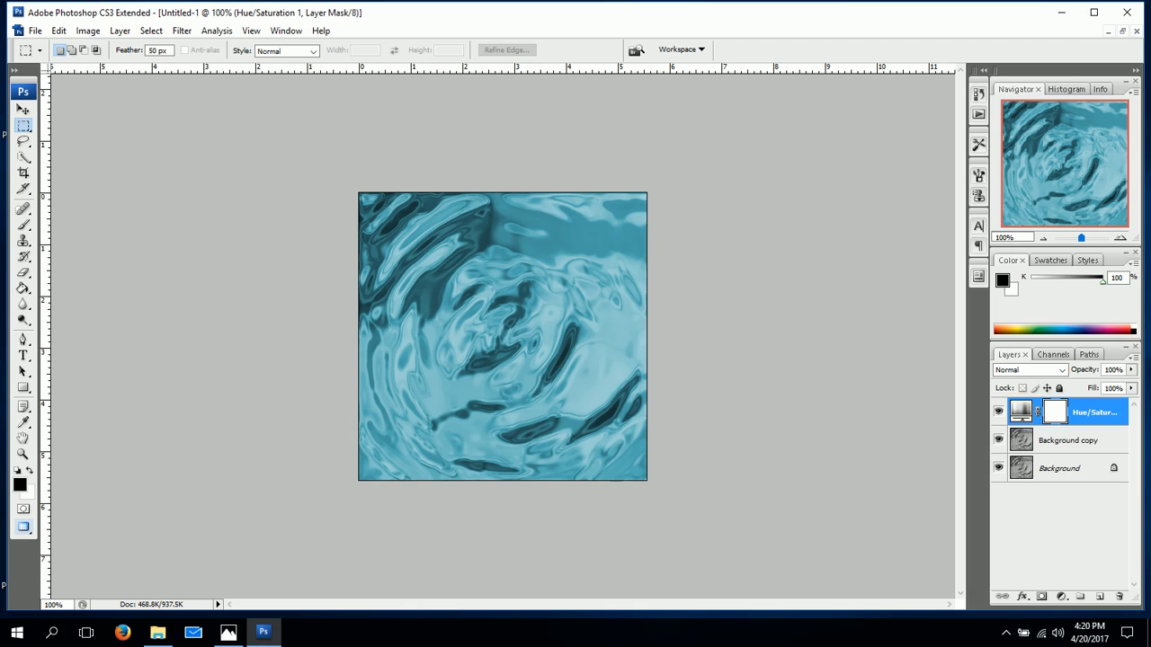
Set the Background copy layer's blend mode to Color Dodge and its opacity to 15%.
click(1055, 447)
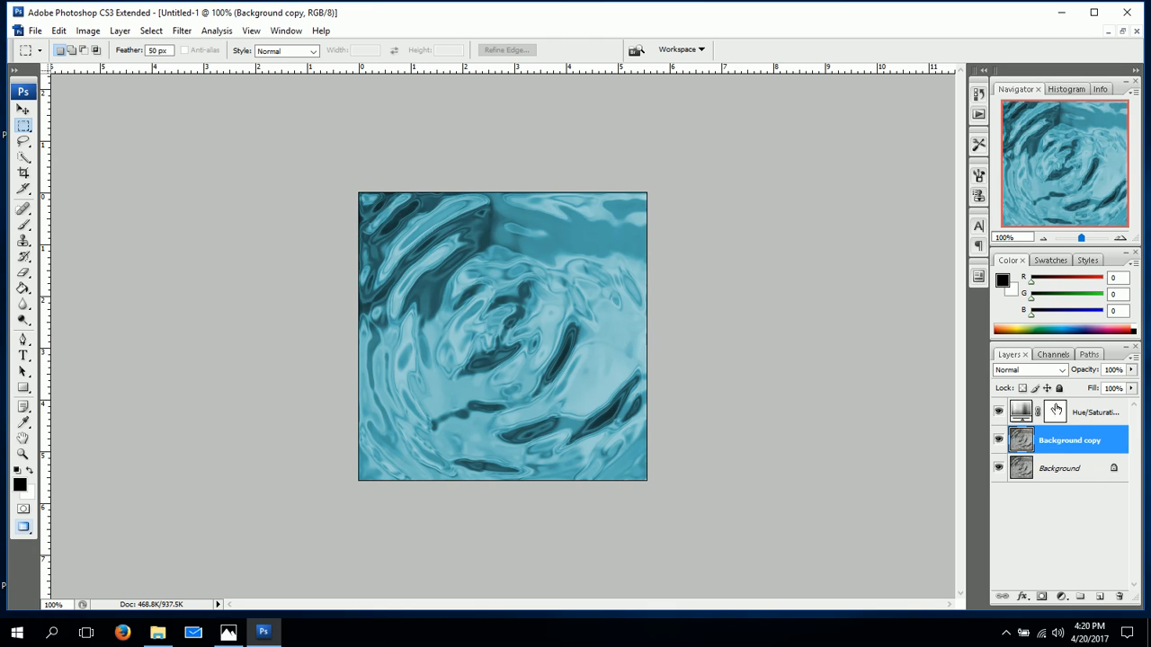
click(1062, 372)
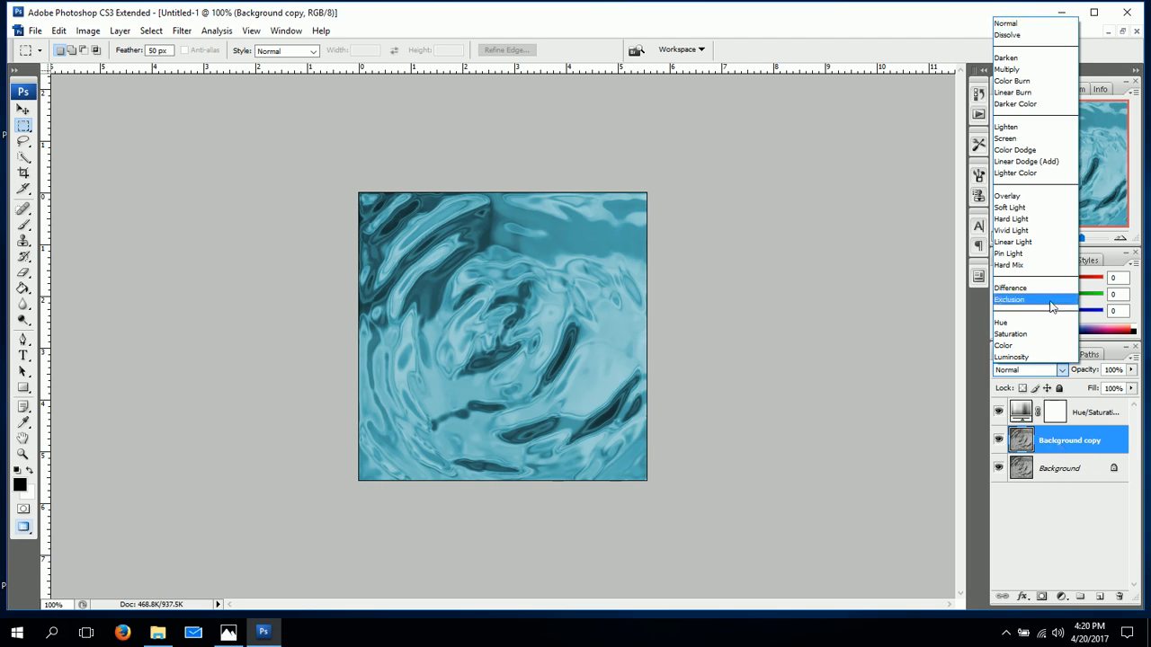
click(1049, 150)
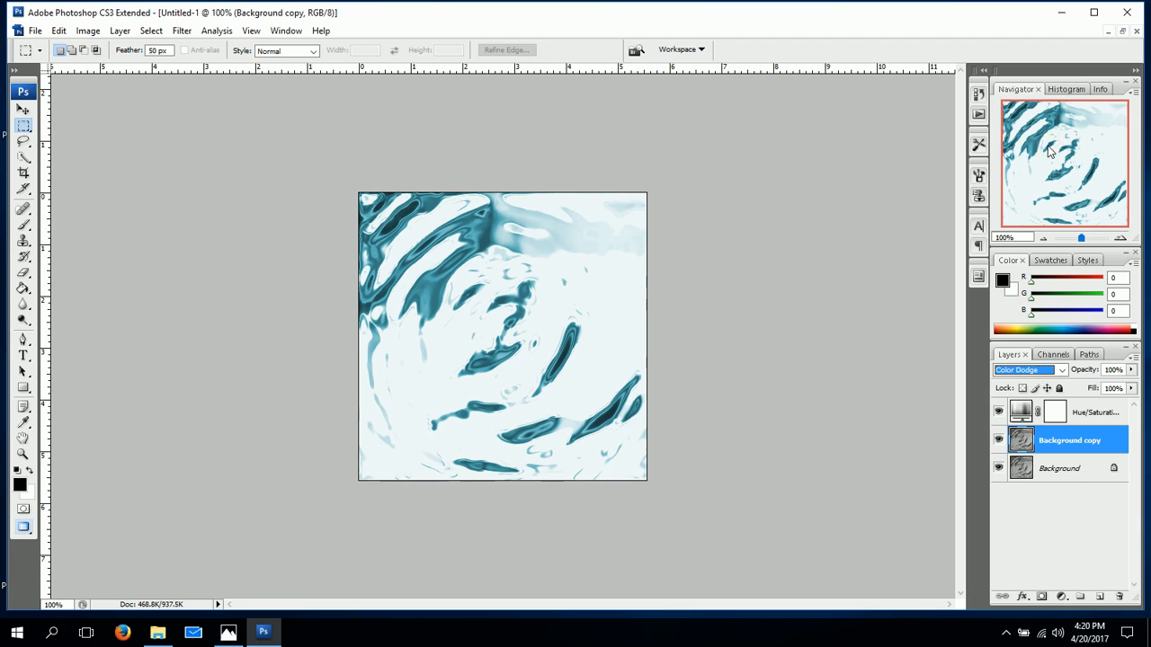
click(1112, 370)
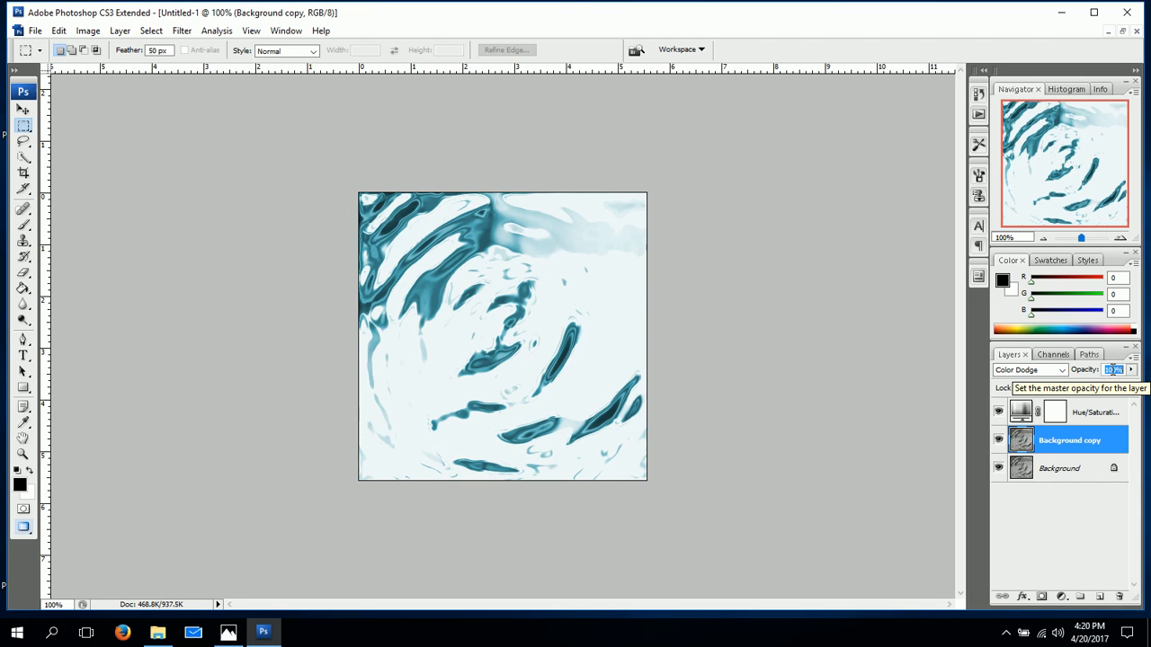
text(15)
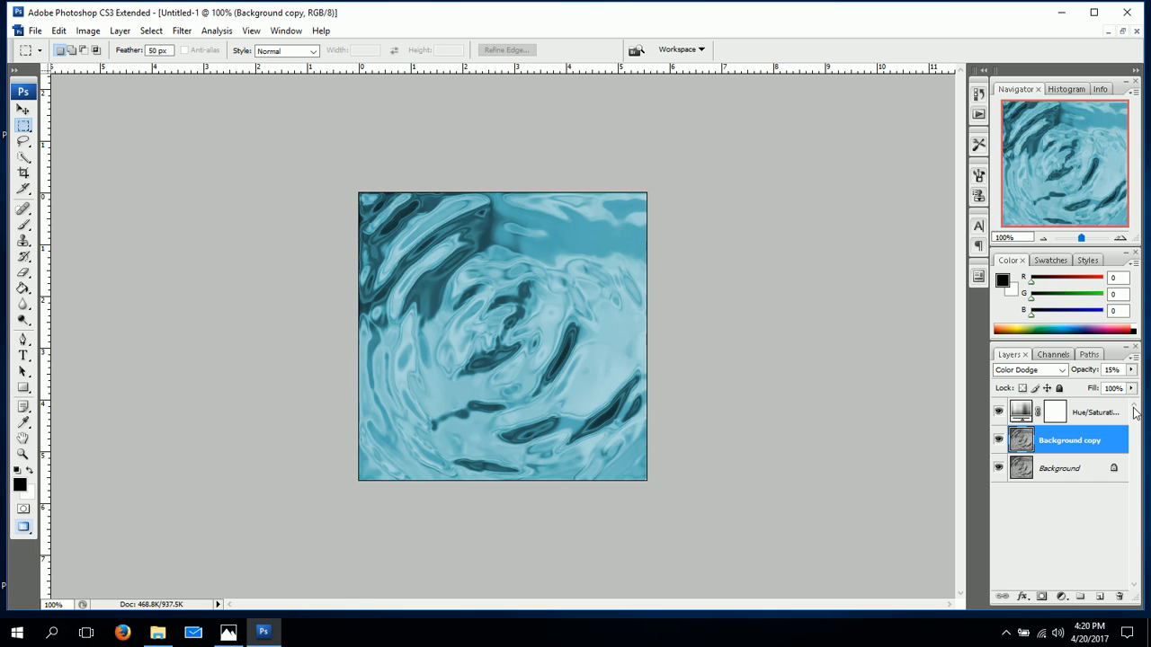
Toggle the Background copy layer's visibility several times to compare the water with and without it, leaving it visible.
click(998, 440)
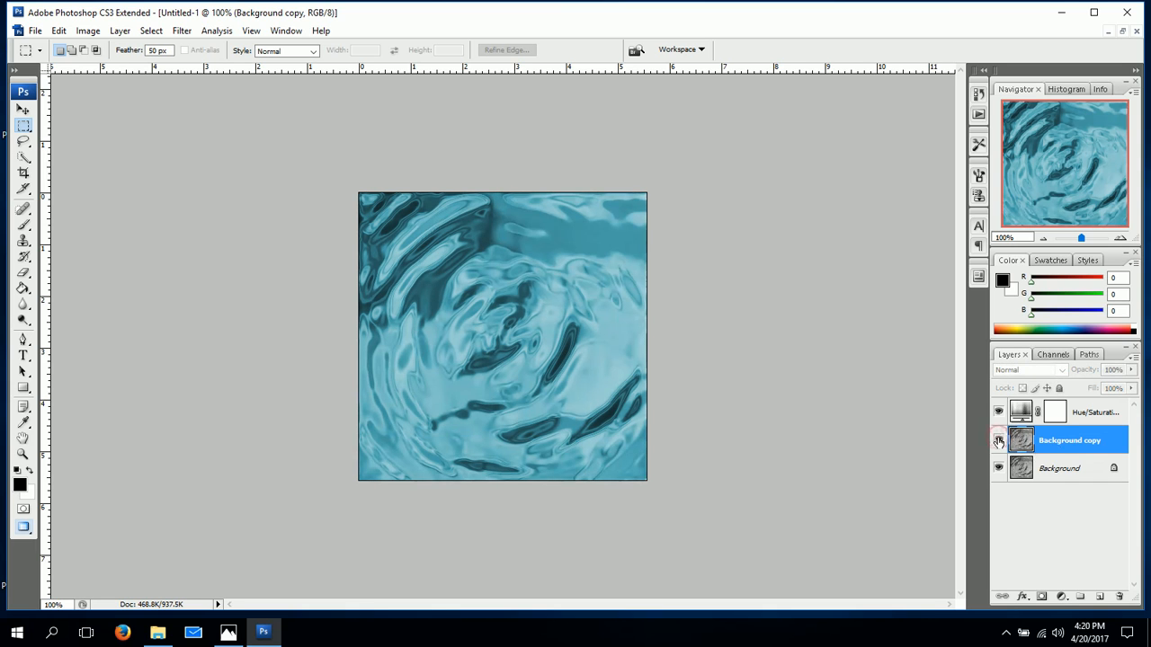
click(998, 440)
click(998, 440)
click(998, 439)
click(998, 440)
click(998, 439)
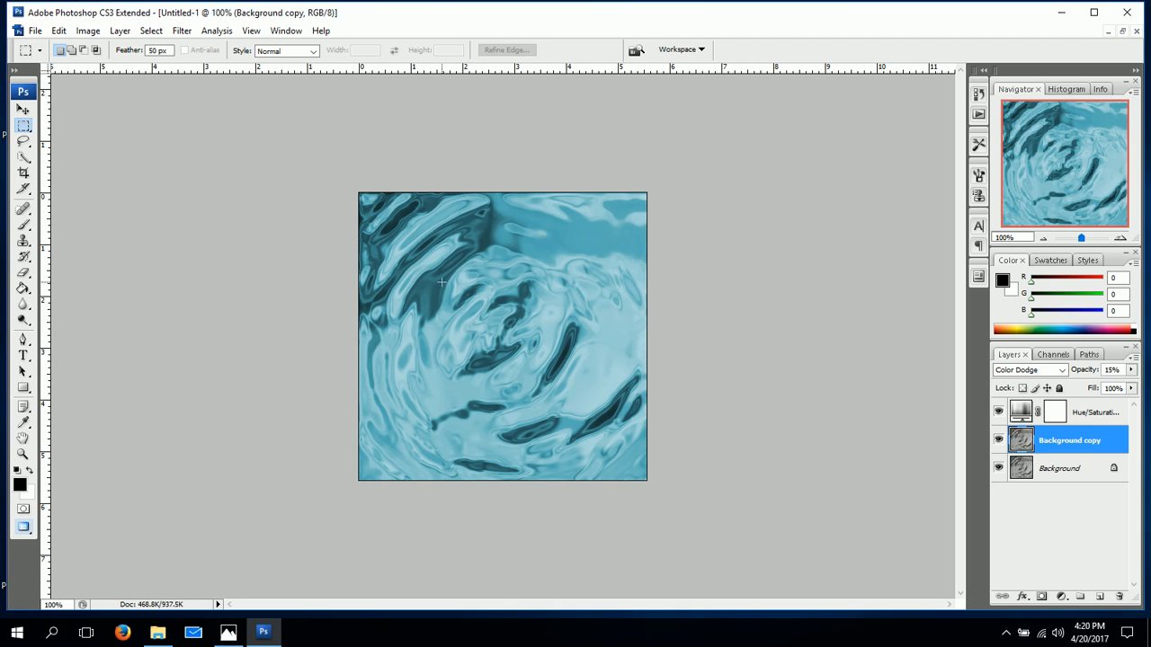
Flatten the image and apply the Offset filter with +200 pixels horizontal, +200 pixels vertical and Wrap Around.
click(119, 31)
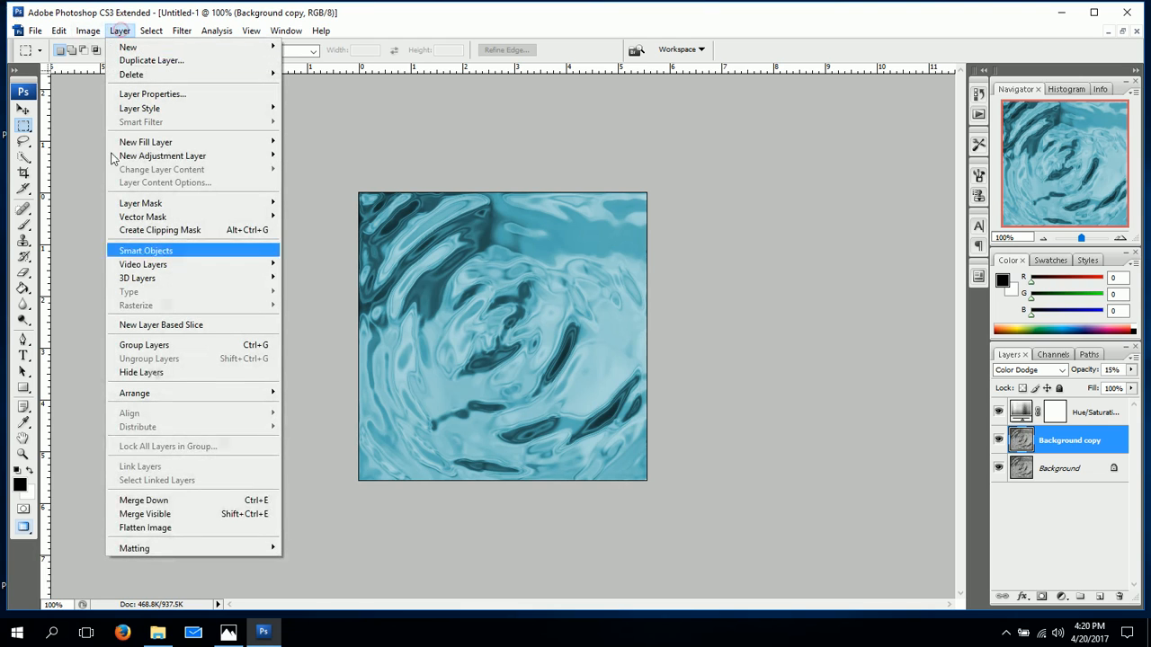
click(138, 528)
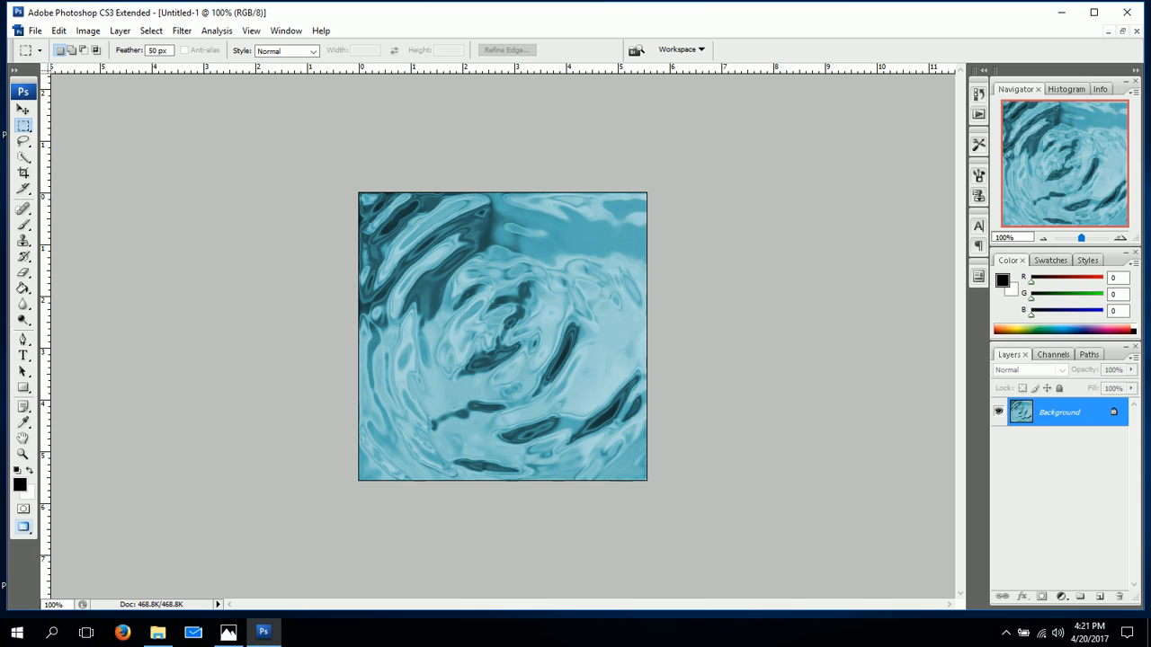
click(182, 30)
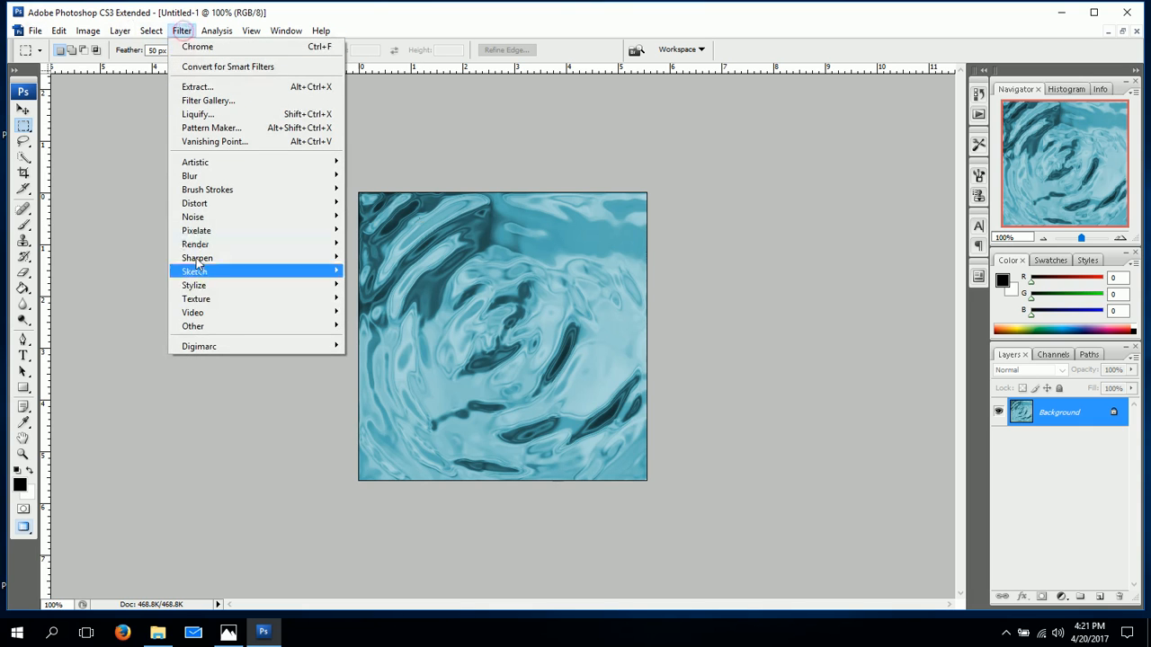
mouse_move(216, 329)
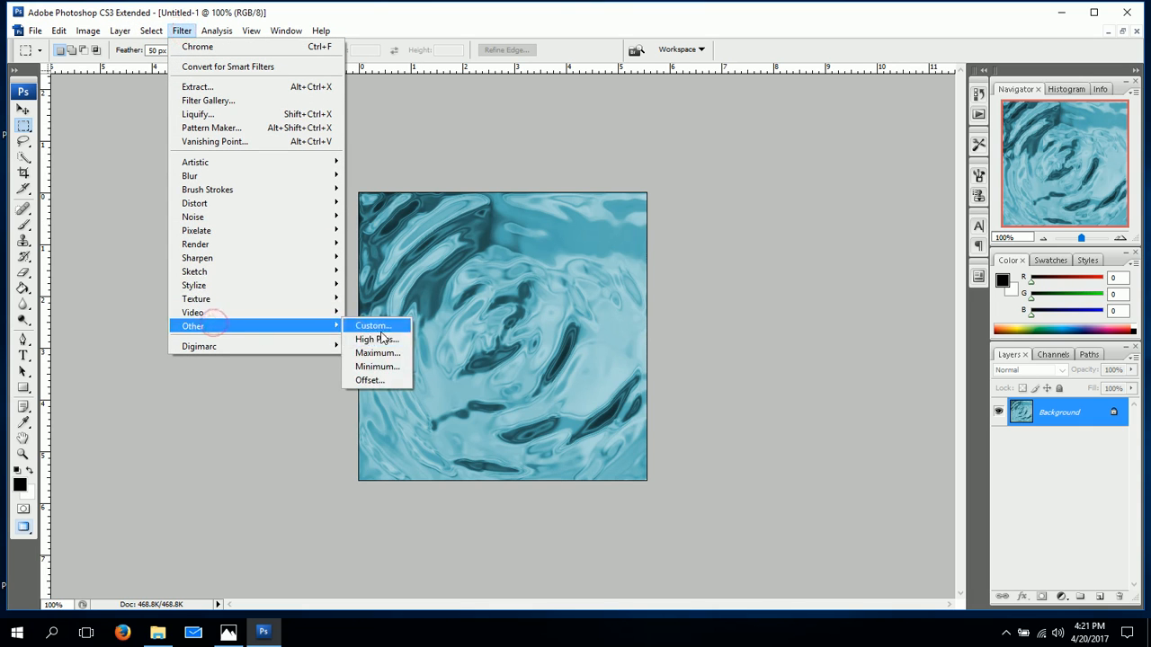
click(368, 380)
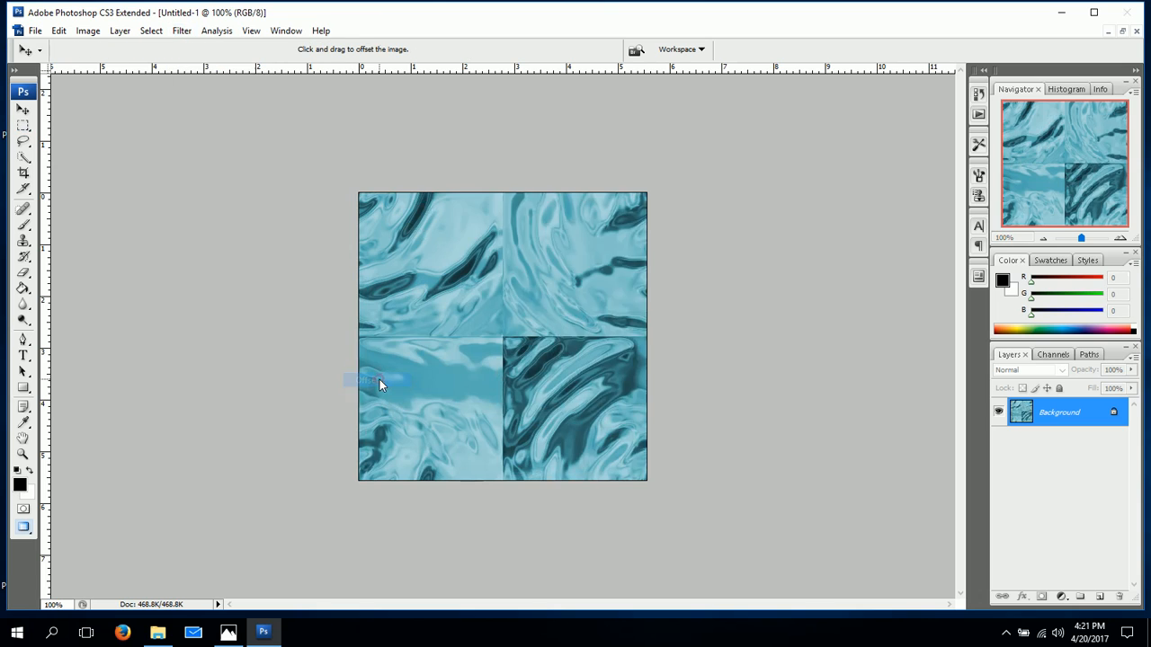
drag(586, 163, 783, 139)
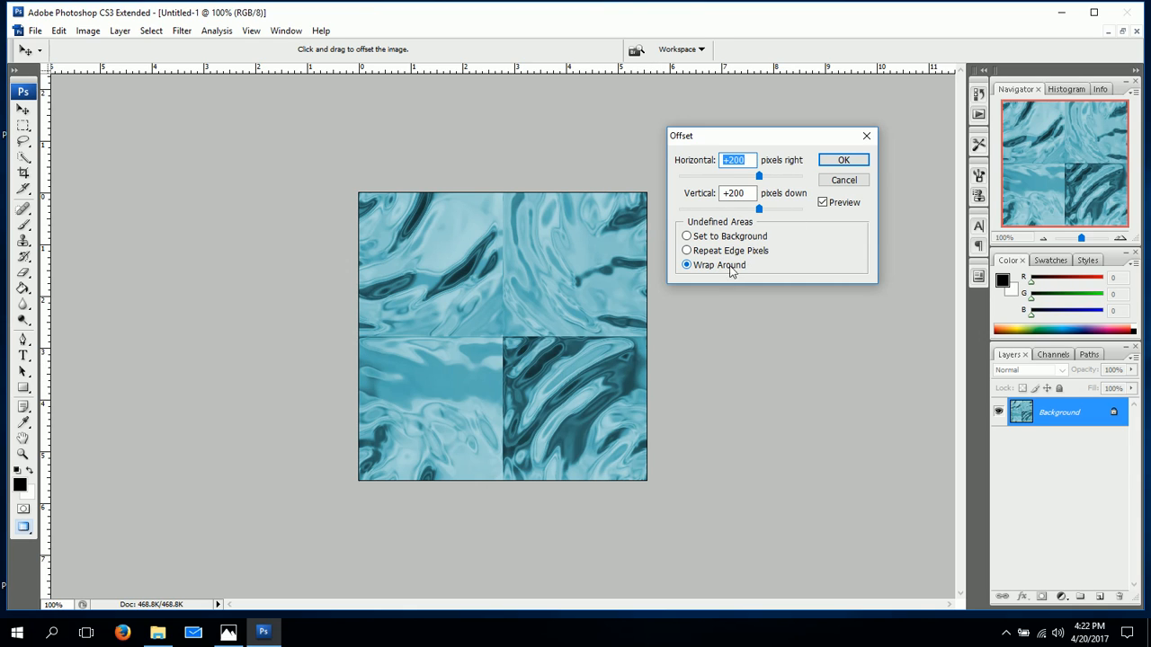
click(842, 160)
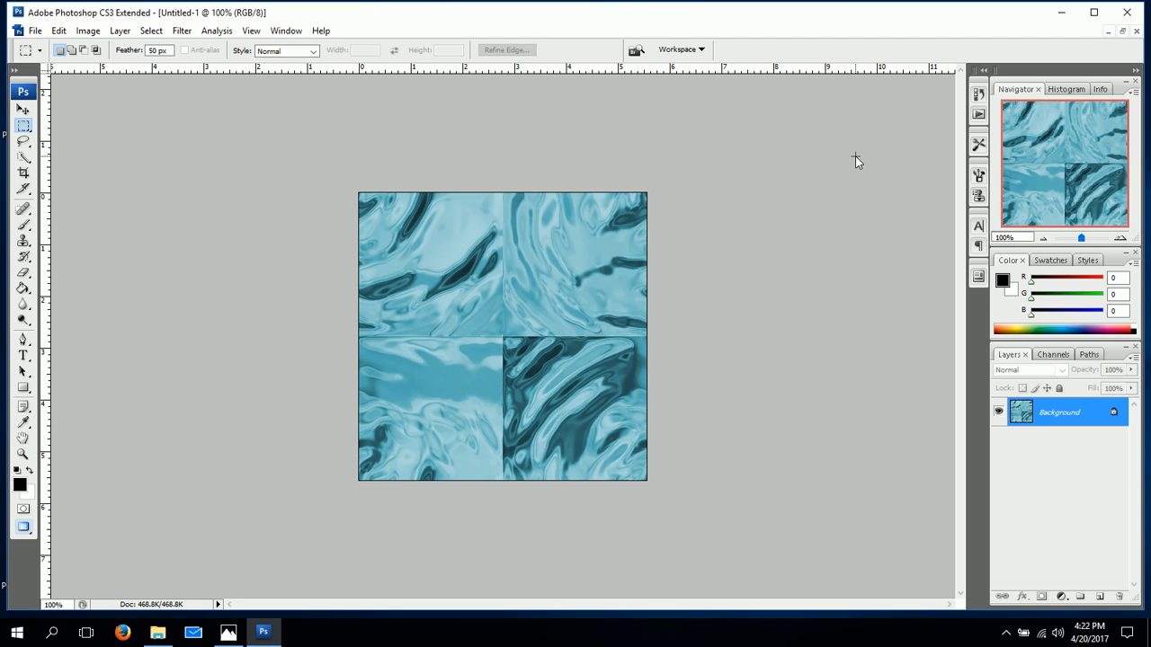
Apply the Twirl distortion filter to the offset water image with an angle of 120°.
click(182, 30)
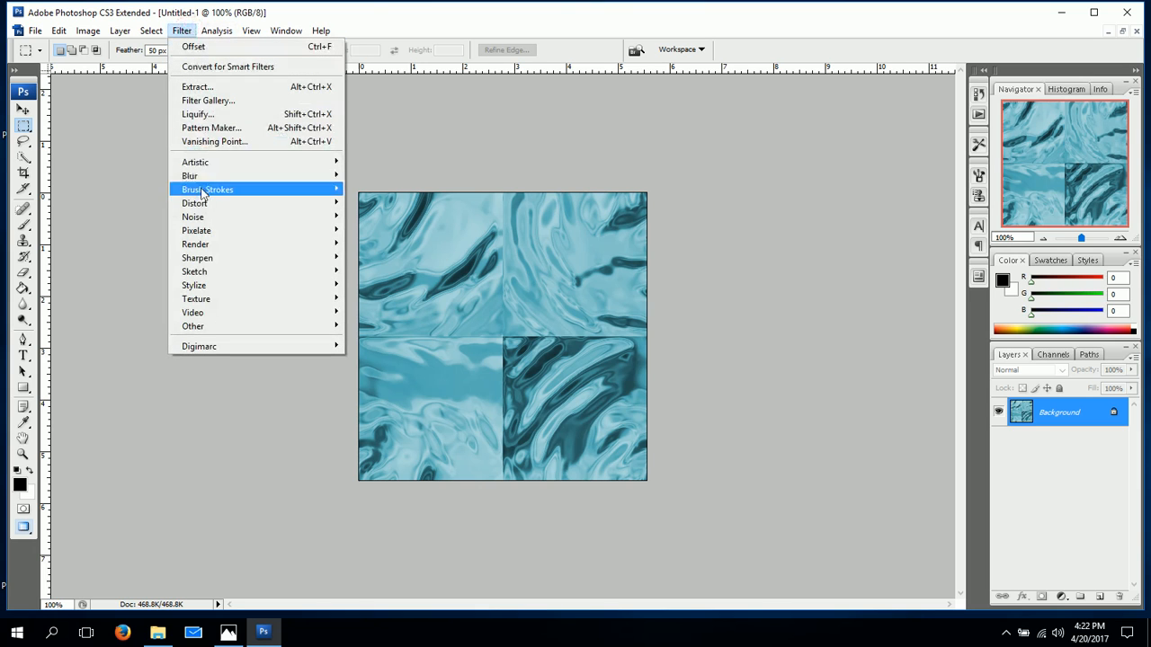
mouse_move(211, 251)
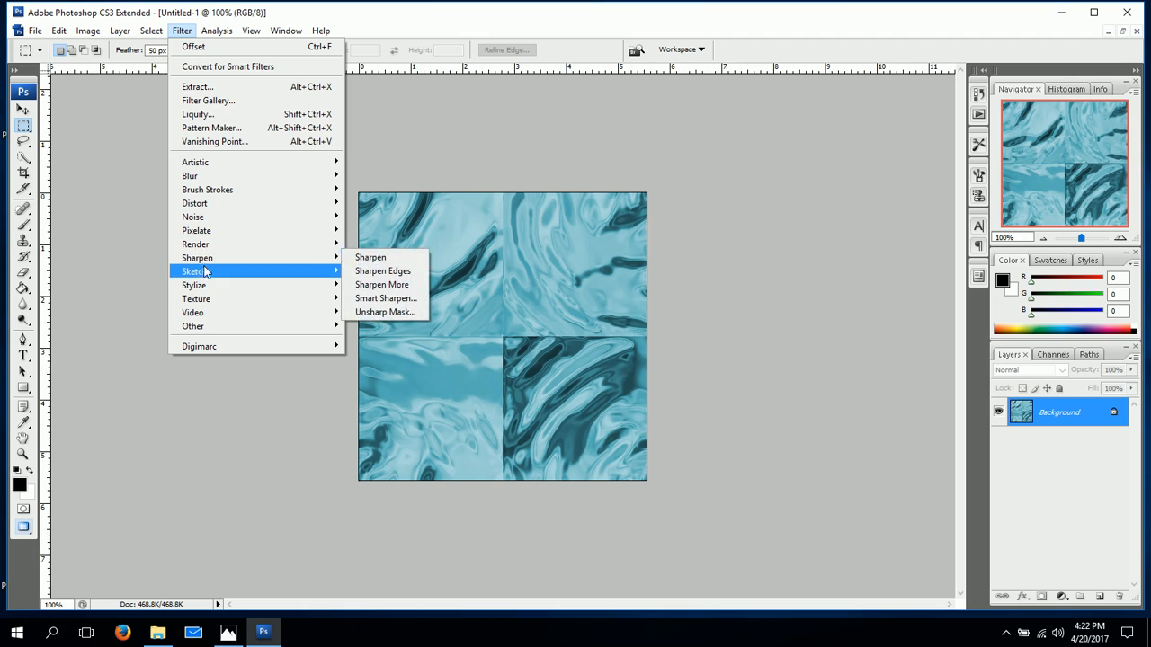
mouse_move(205, 206)
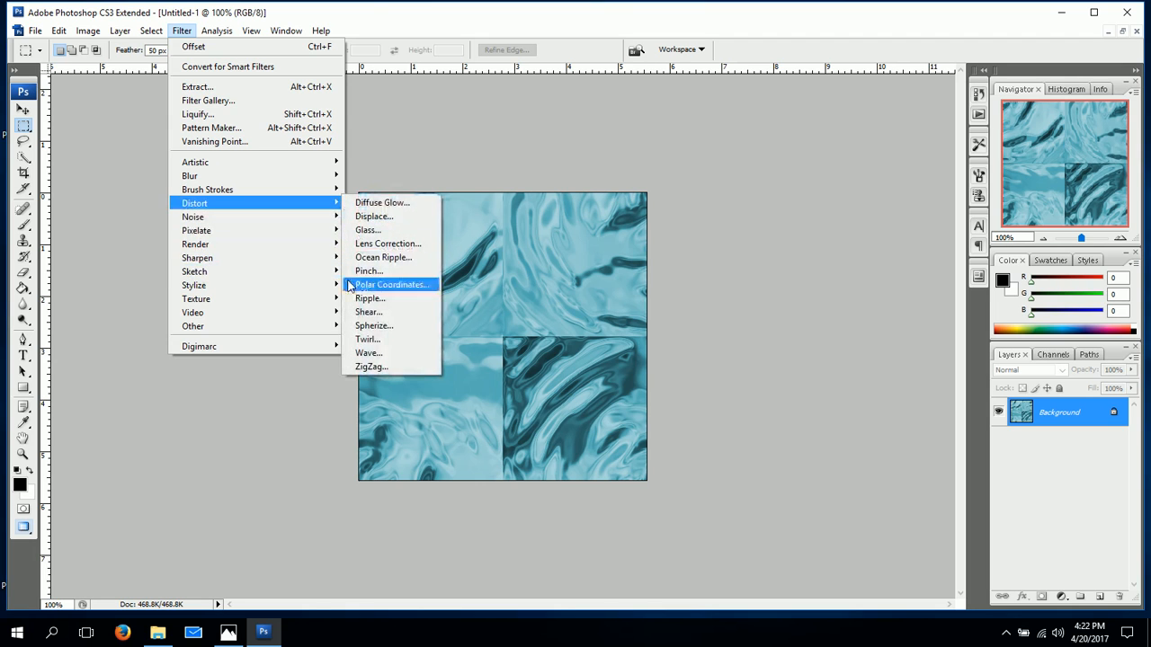
click(372, 341)
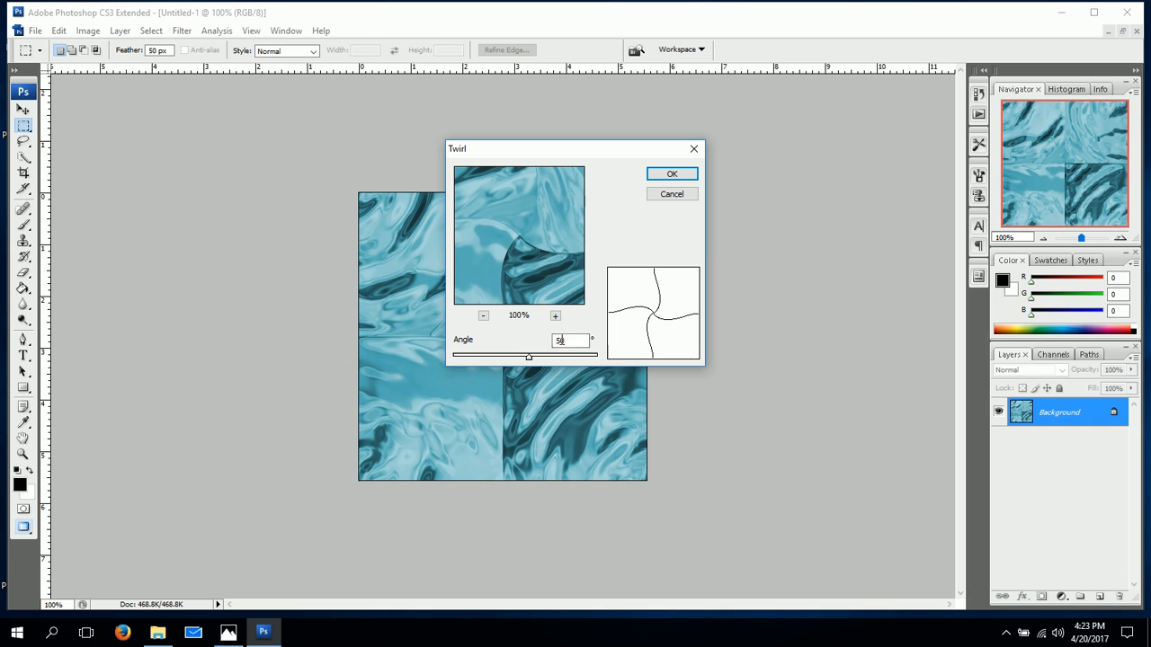
double_click(564, 340)
text(120)
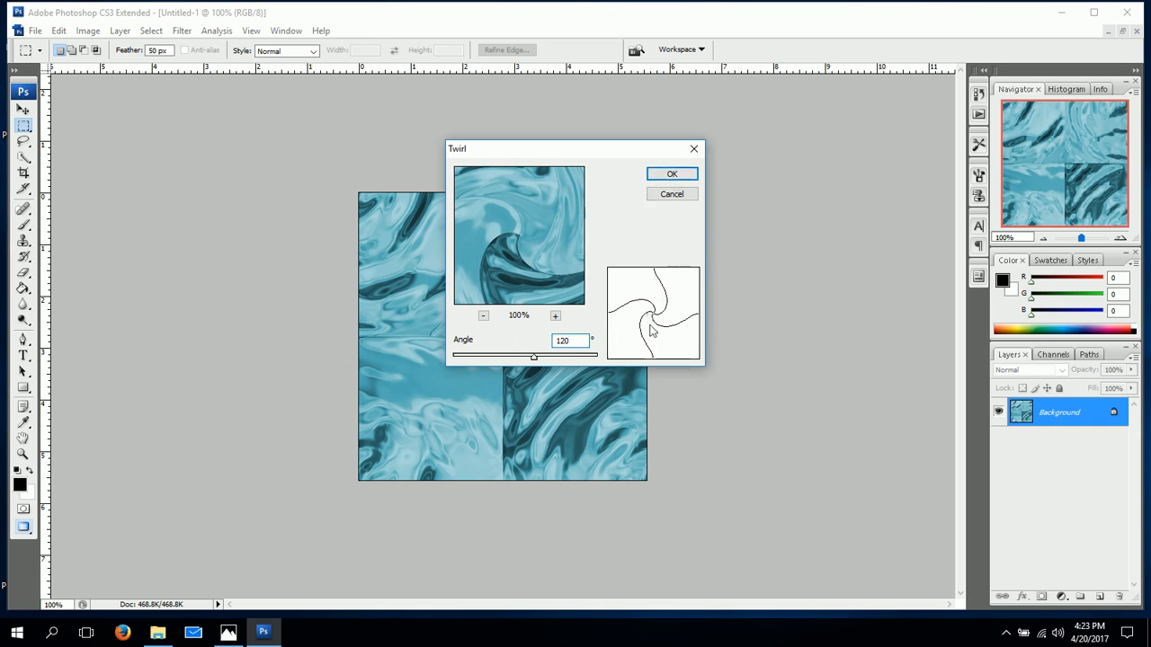
click(688, 175)
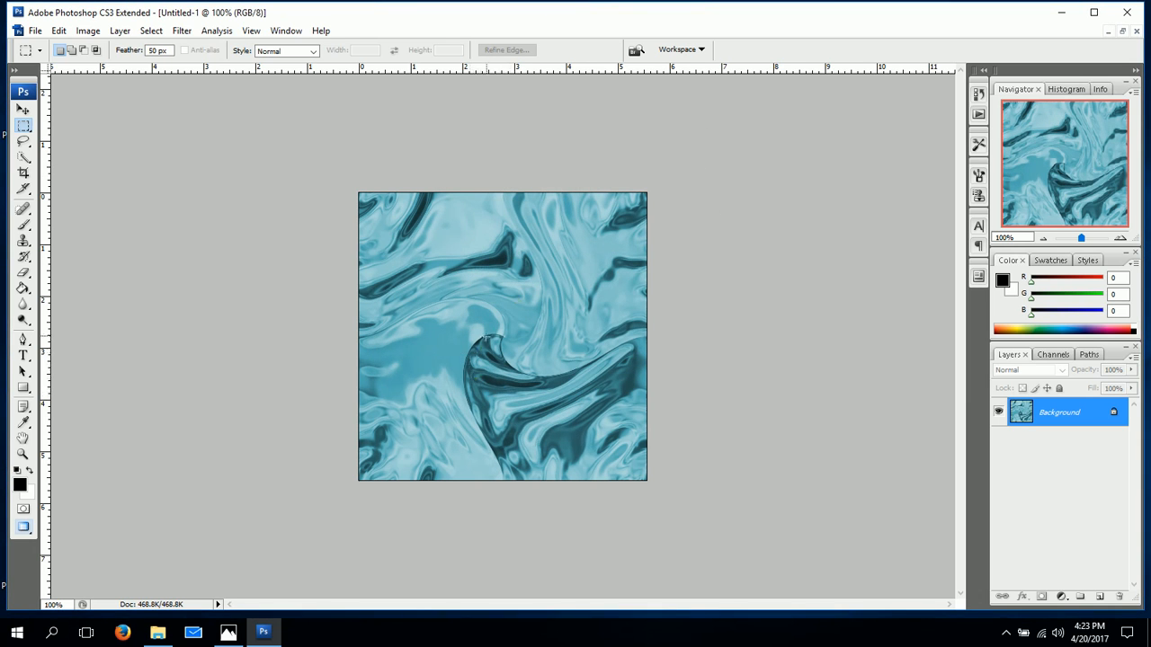
Apply the ZigZag distortion filter with an amount of 15, 5 ridges and the Pond ripples style.
click(183, 31)
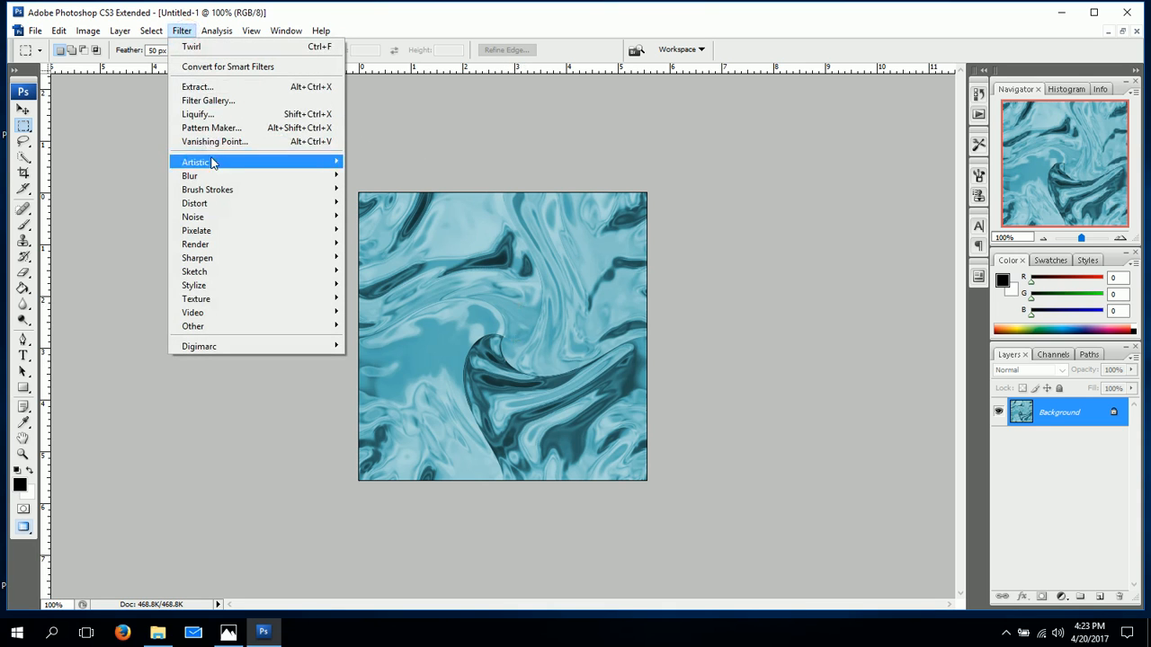
mouse_move(209, 201)
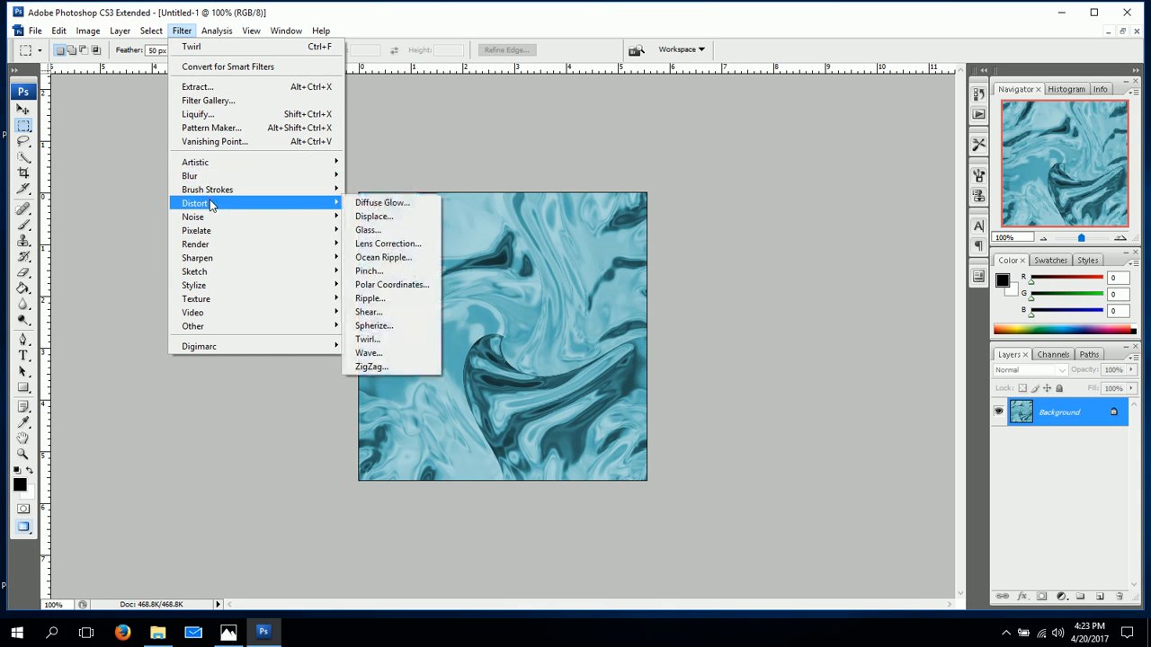
click(378, 366)
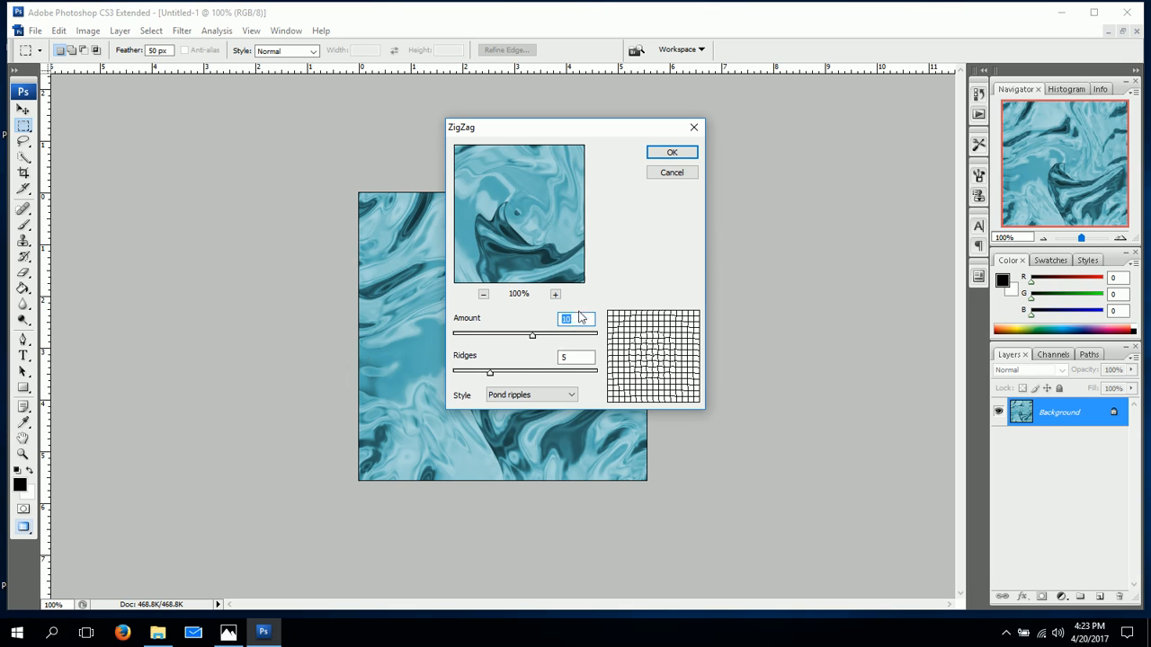
drag(577, 316, 554, 317)
text(15)
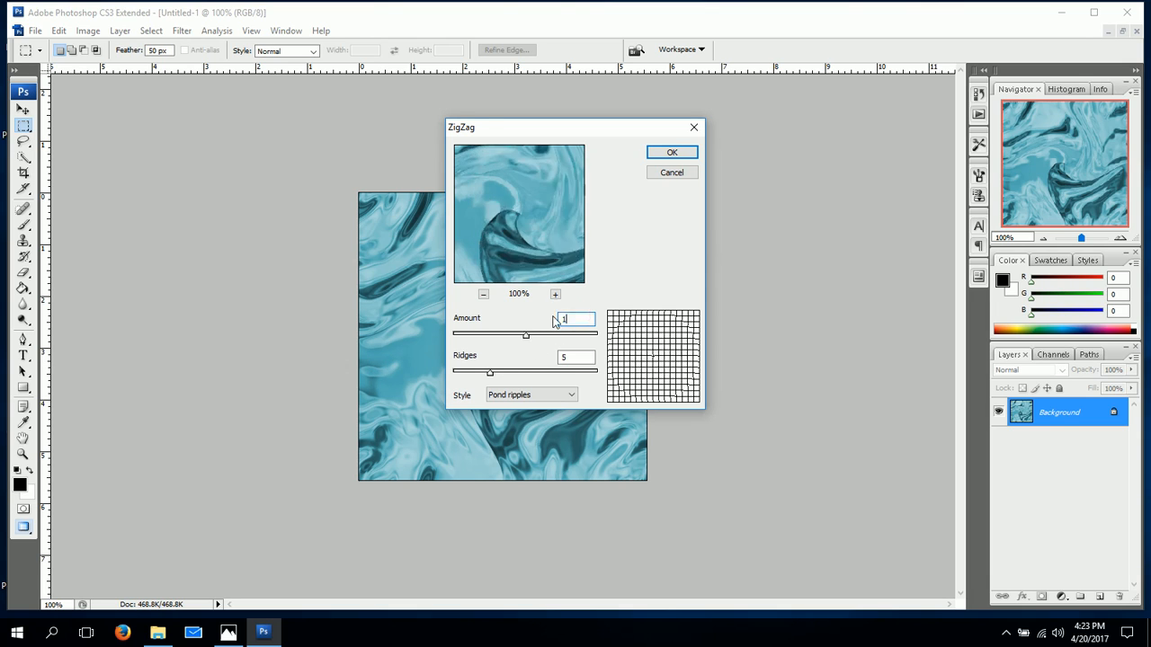
click(685, 151)
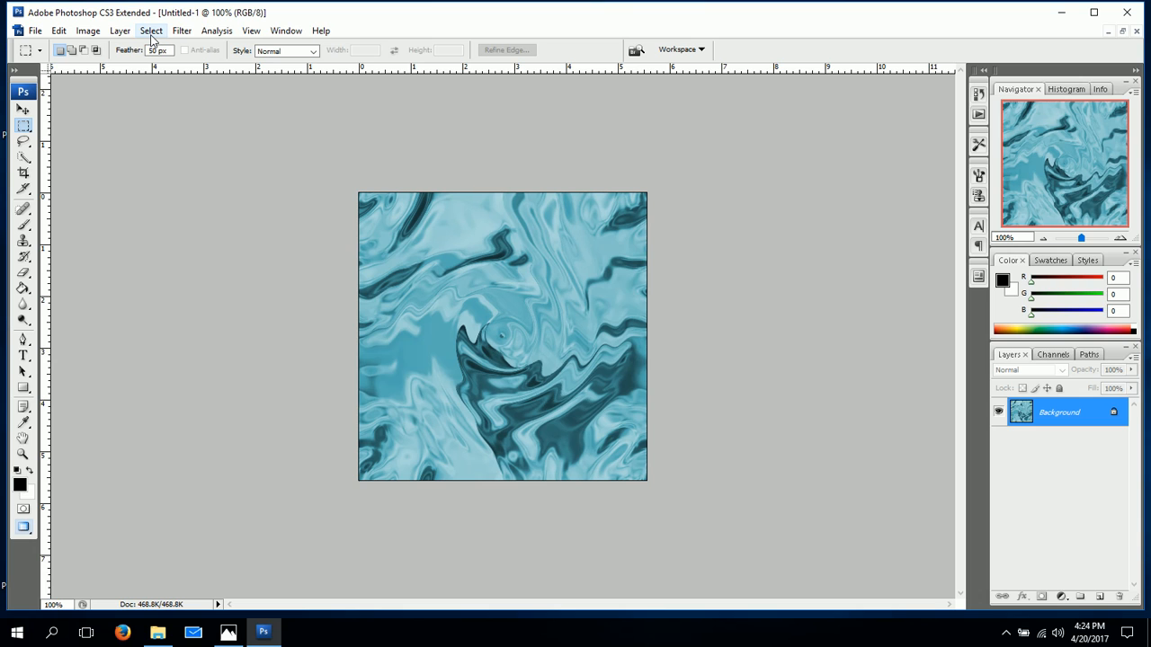
Select the entire water image and define it as a new named pattern.
key(ctrl+a)
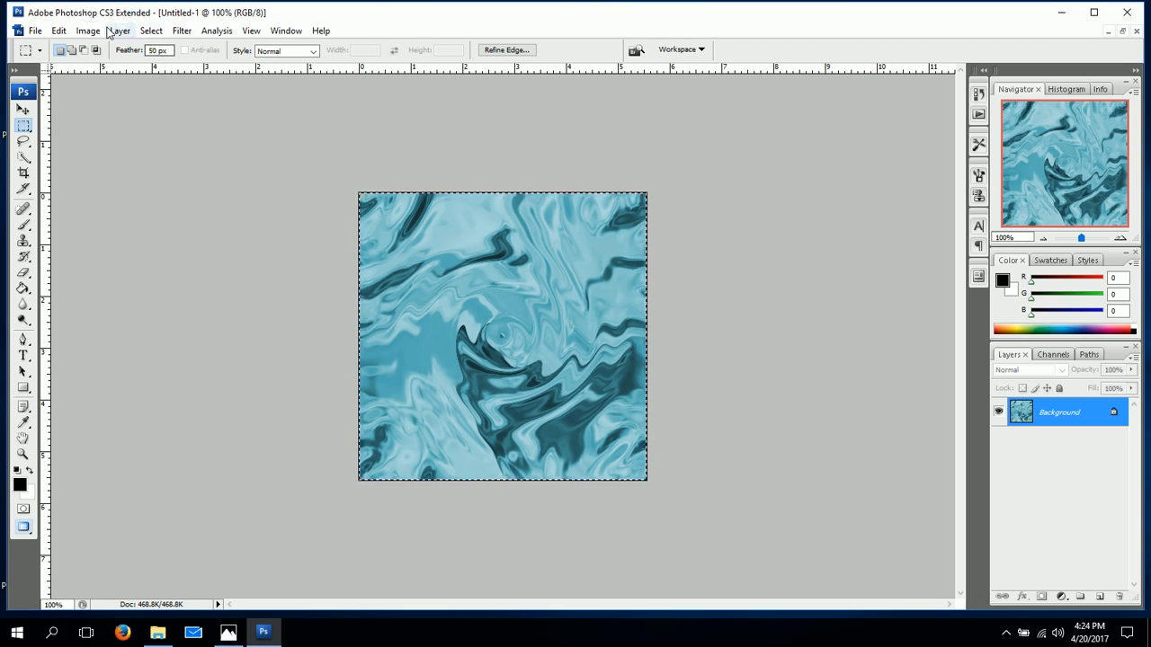
click(152, 31)
click(153, 46)
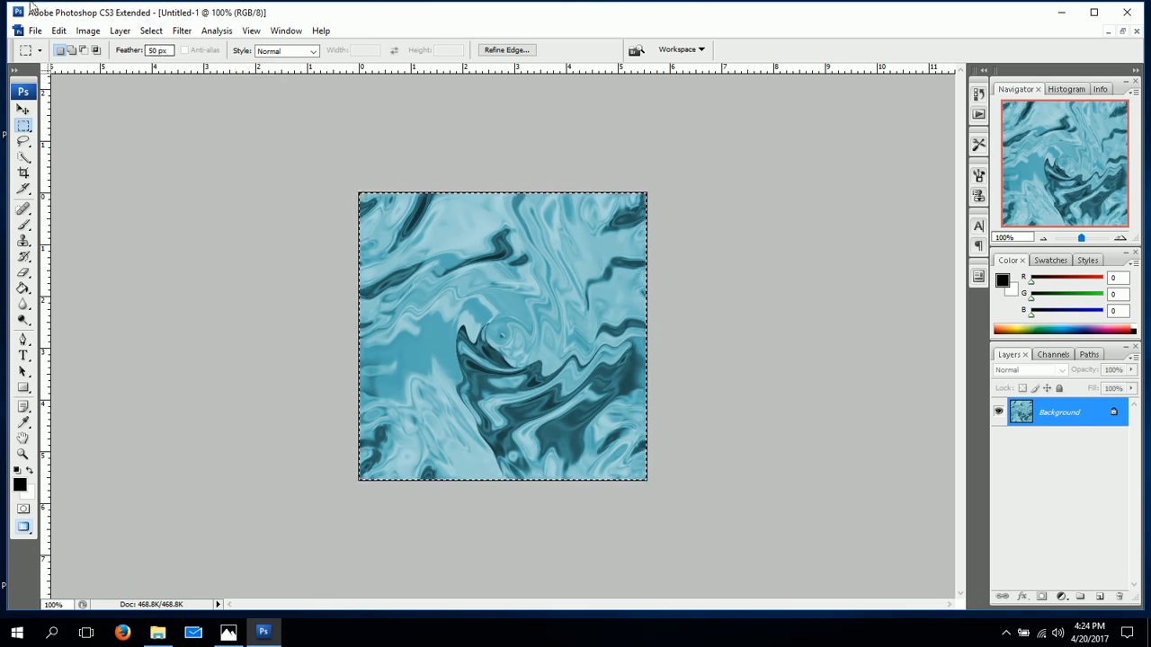
click(59, 31)
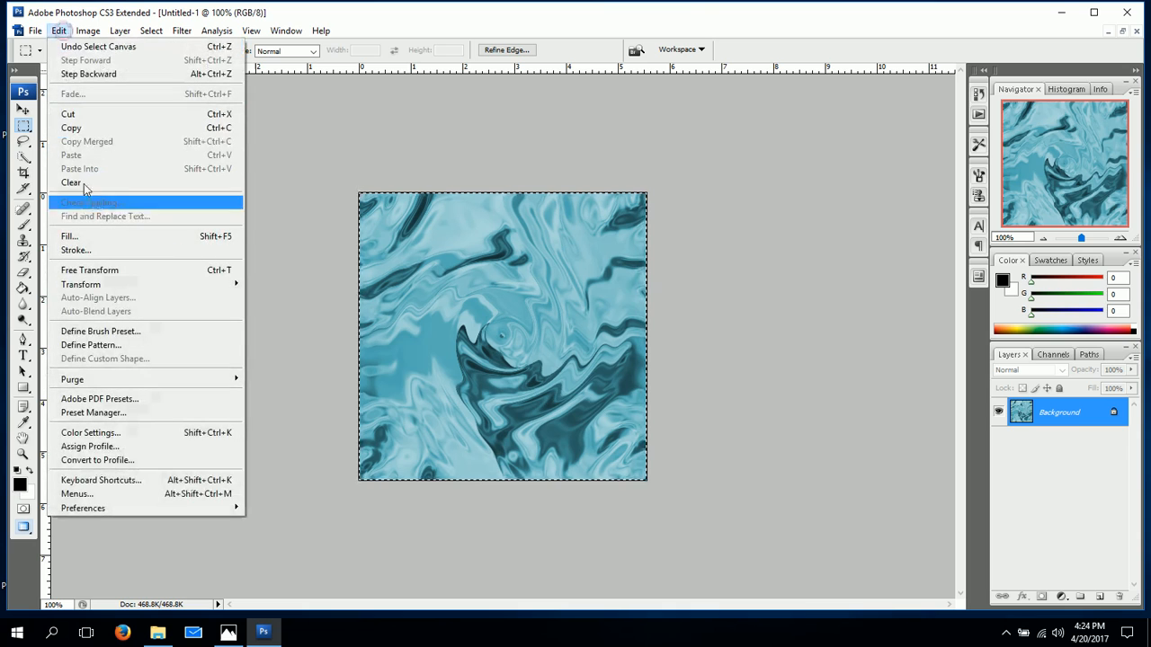
click(93, 347)
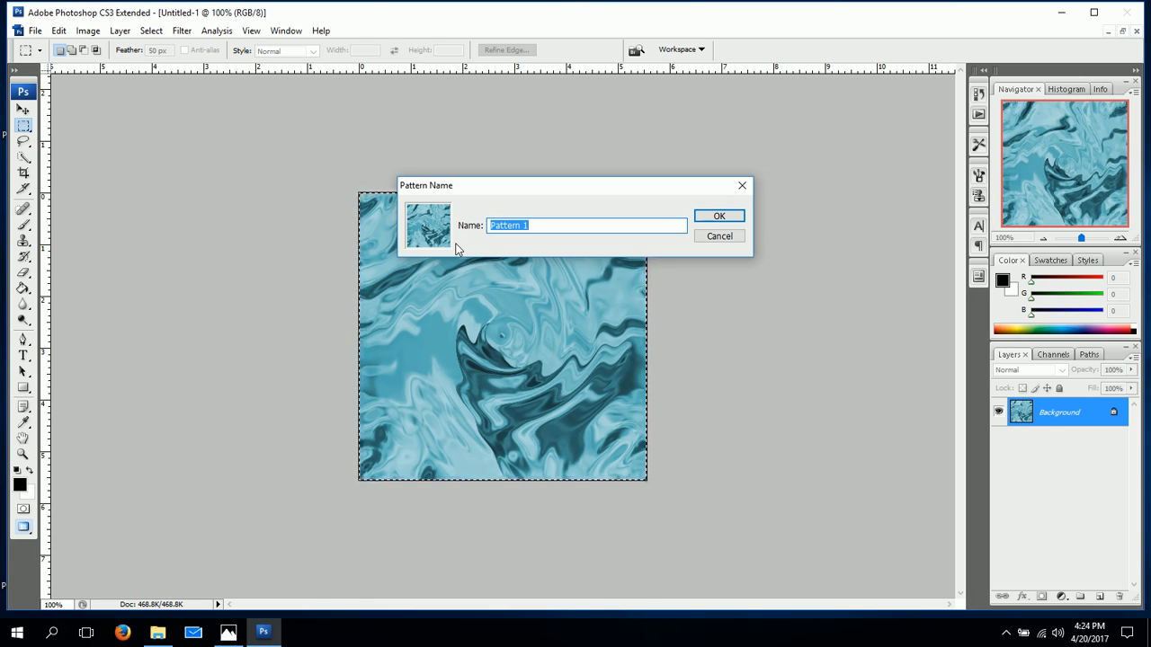
text(nipples)
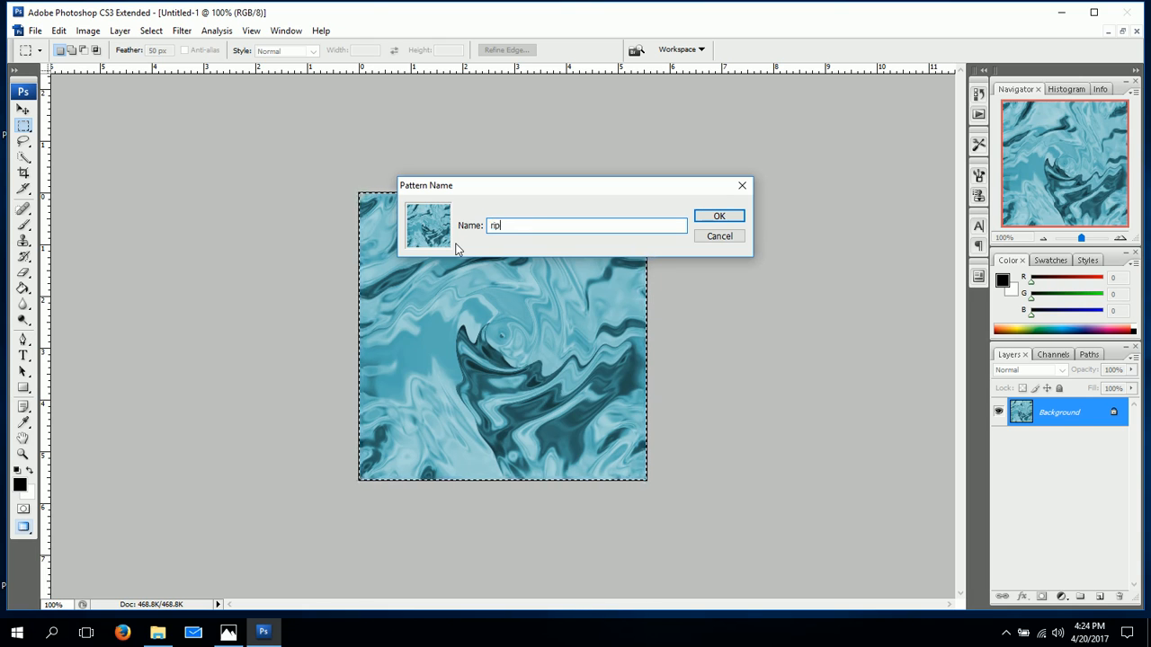
click(720, 218)
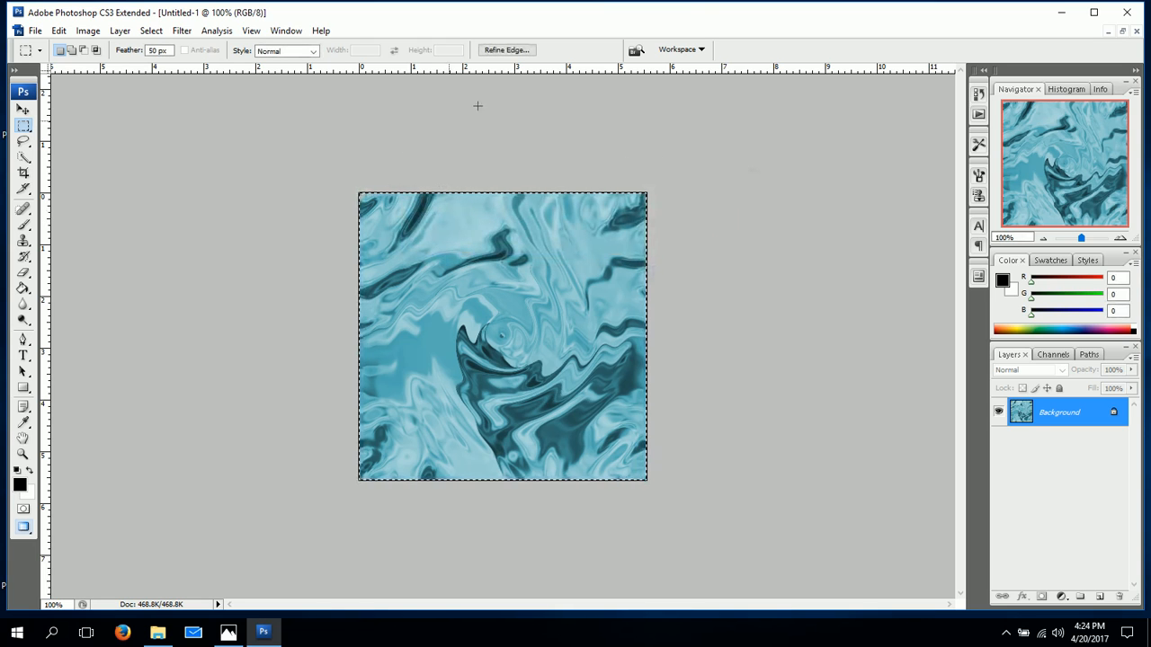
Create a new U.S. Paper Letter document, 8.5 × 11 inches, with a resolution of 100 pixels/inch and a white background.
click(36, 31)
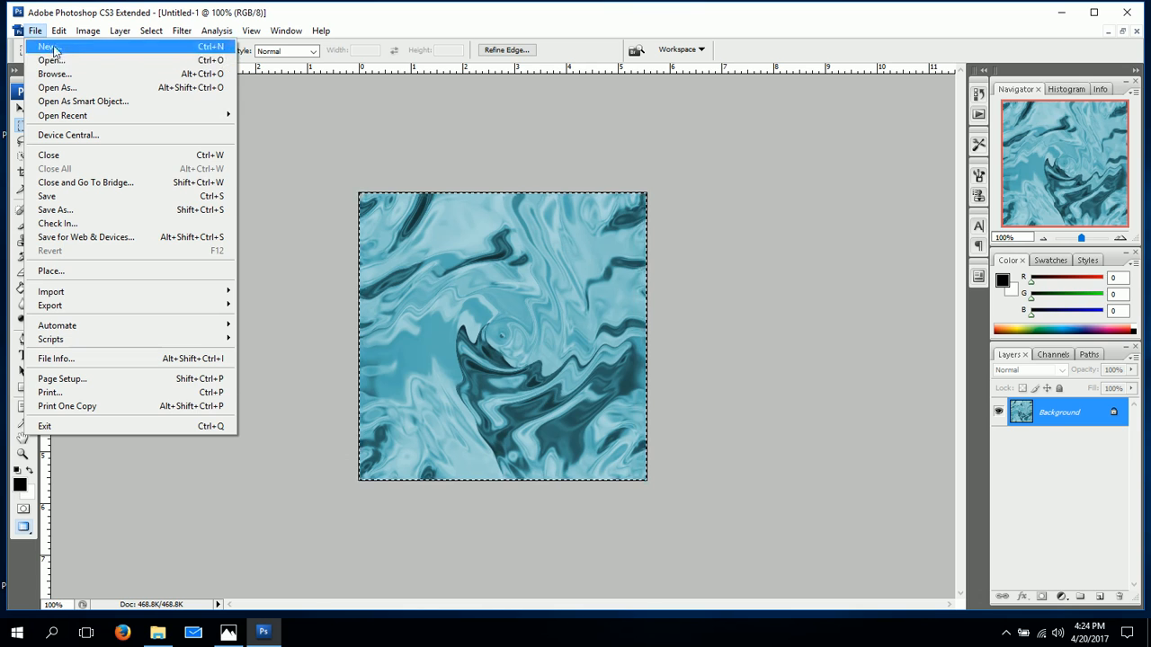
click(50, 45)
click(487, 181)
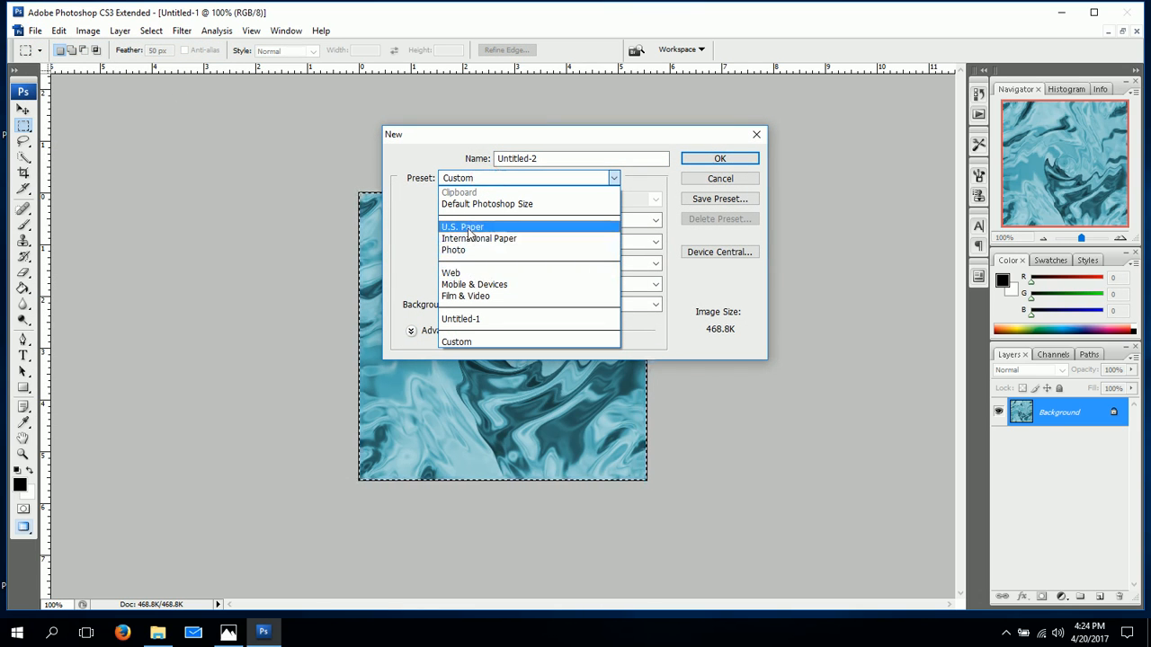
click(469, 229)
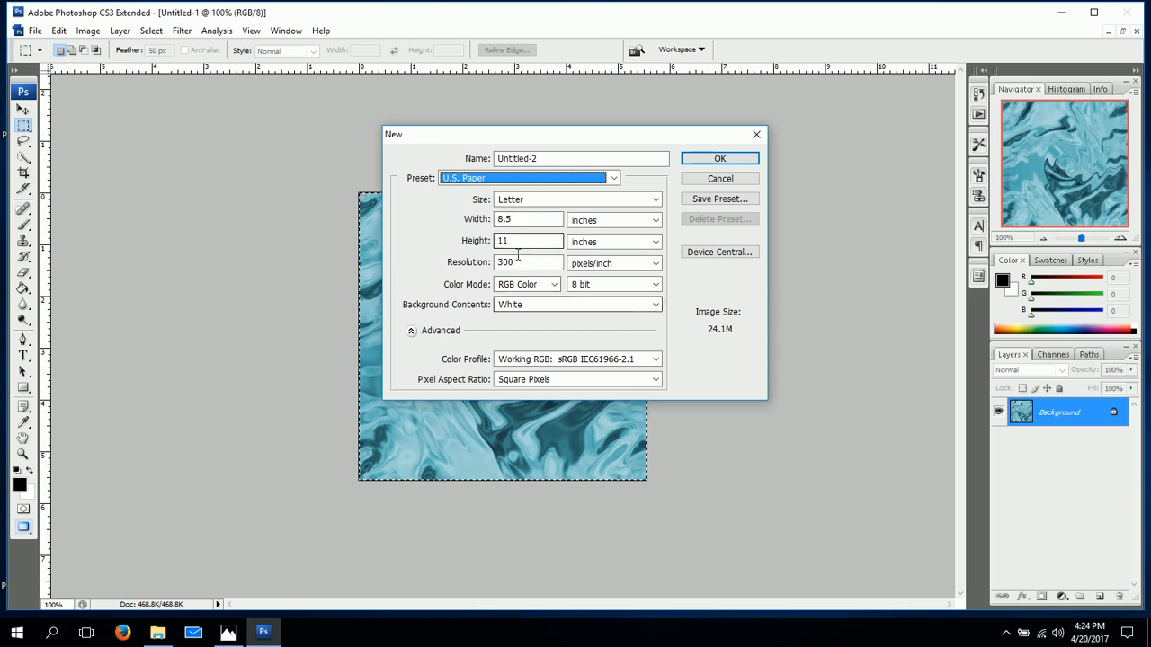
click(469, 261)
text(100)
click(707, 160)
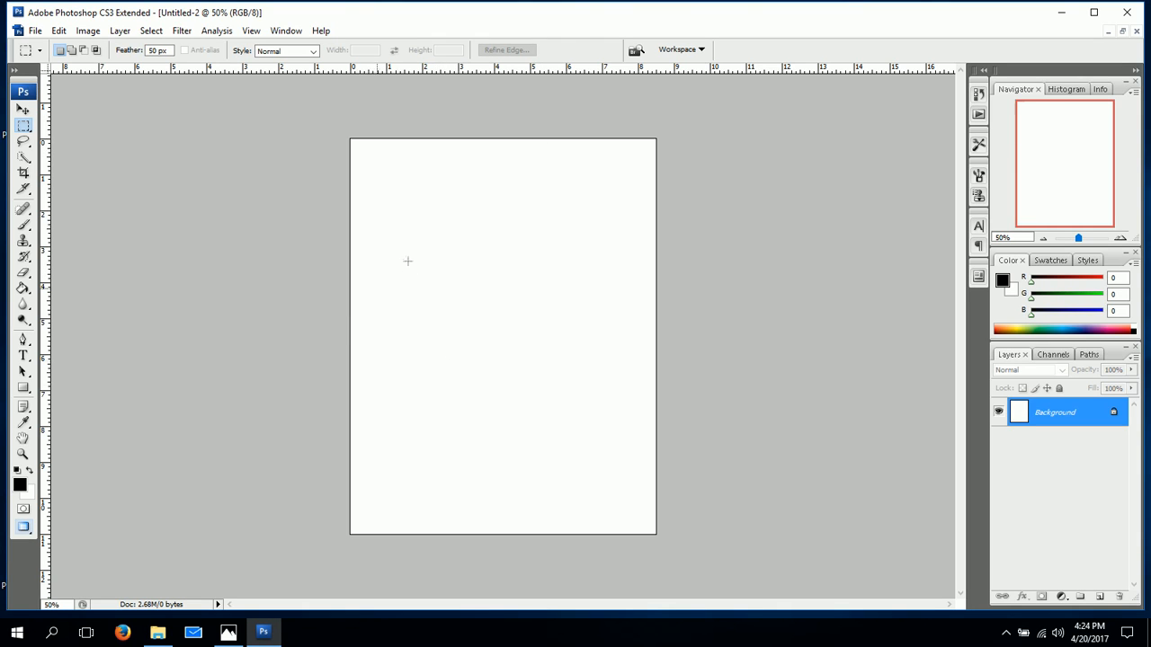
Fill the blank page with the newly defined blue water pattern using the Paint Bucket in Pattern mode.
click(23, 289)
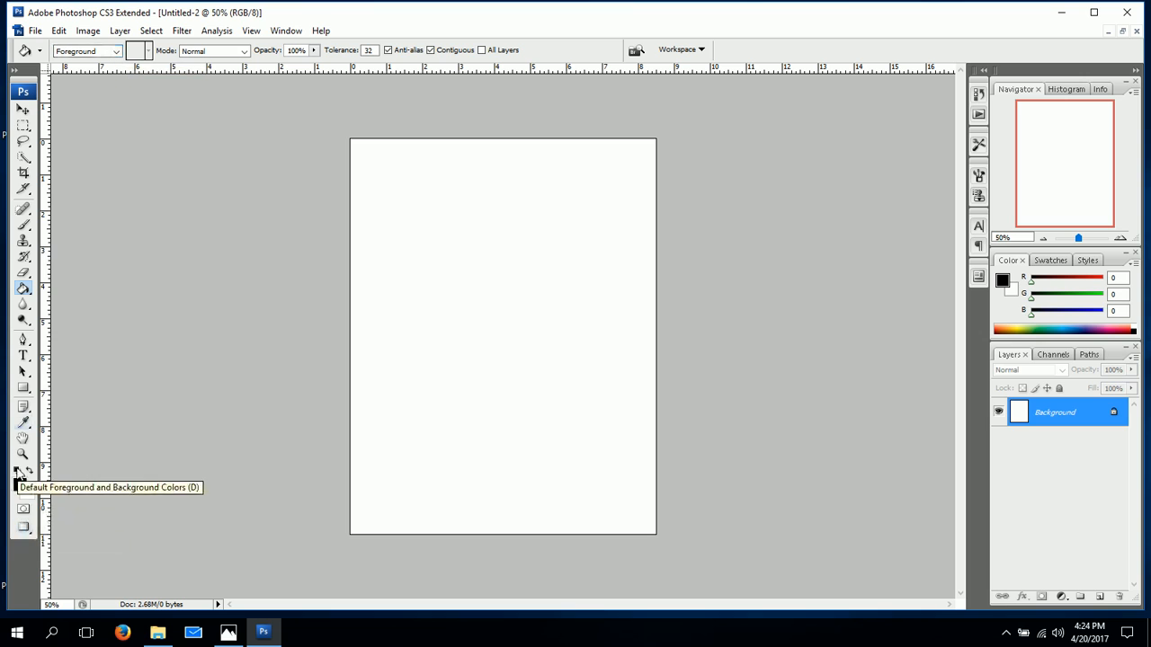
click(115, 52)
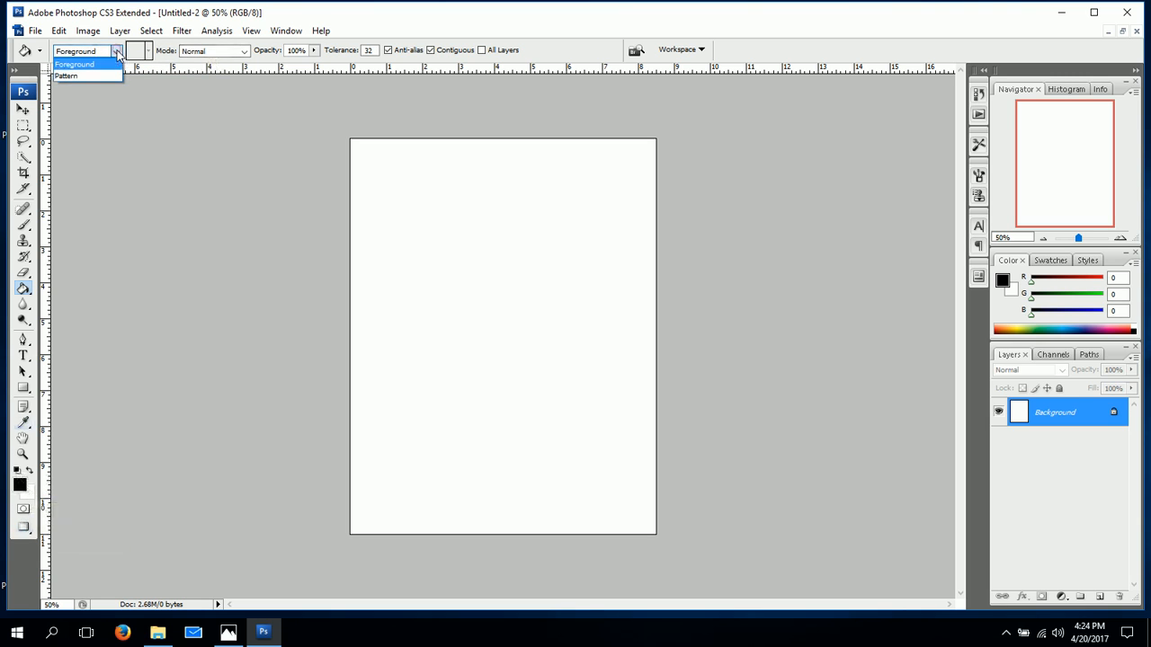
click(79, 76)
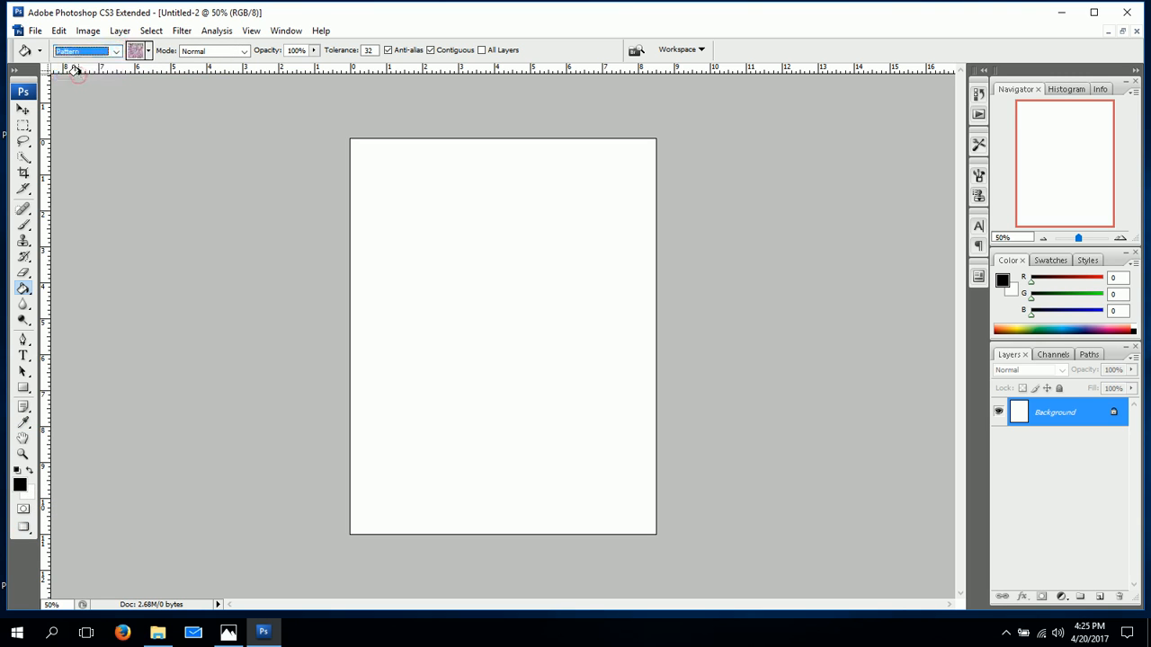
click(150, 52)
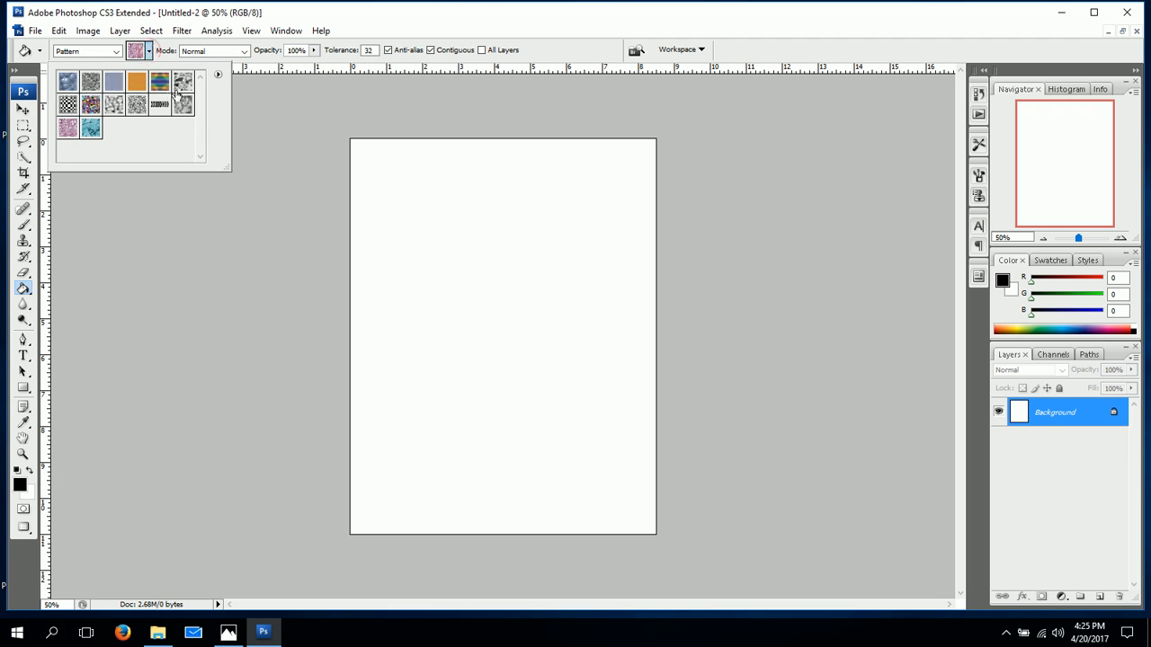
click(92, 130)
click(391, 183)
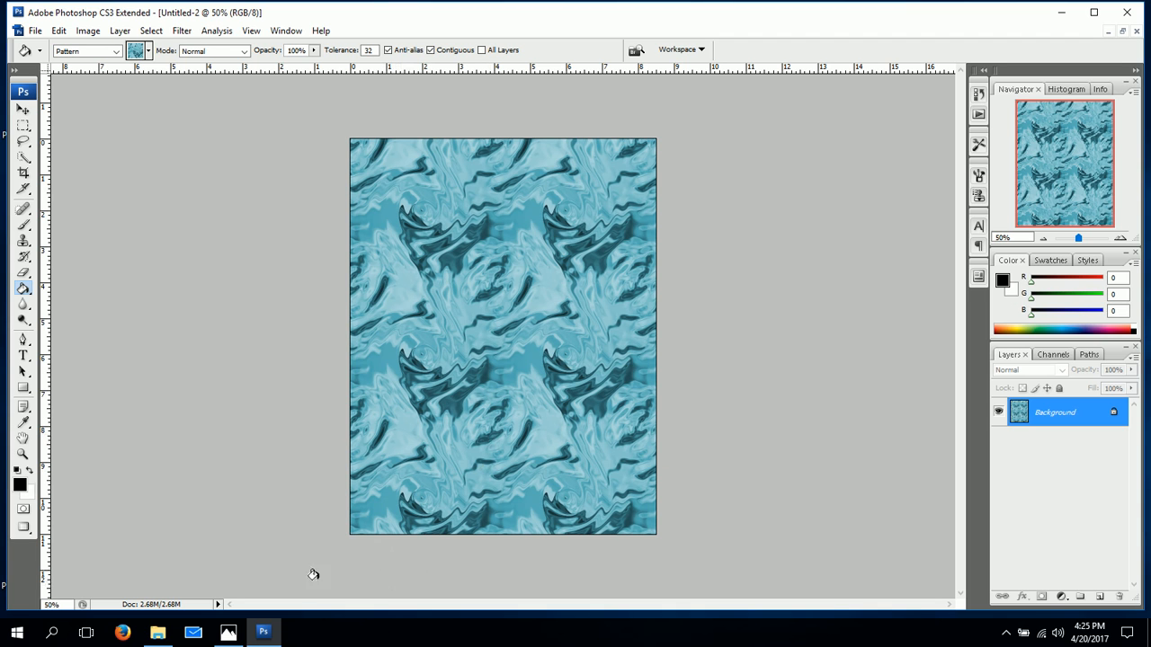
Switch to Photos showing grape jelly.jpg and place its window beside the filled page to compare the two textures.
mouse_move(228, 635)
click(225, 575)
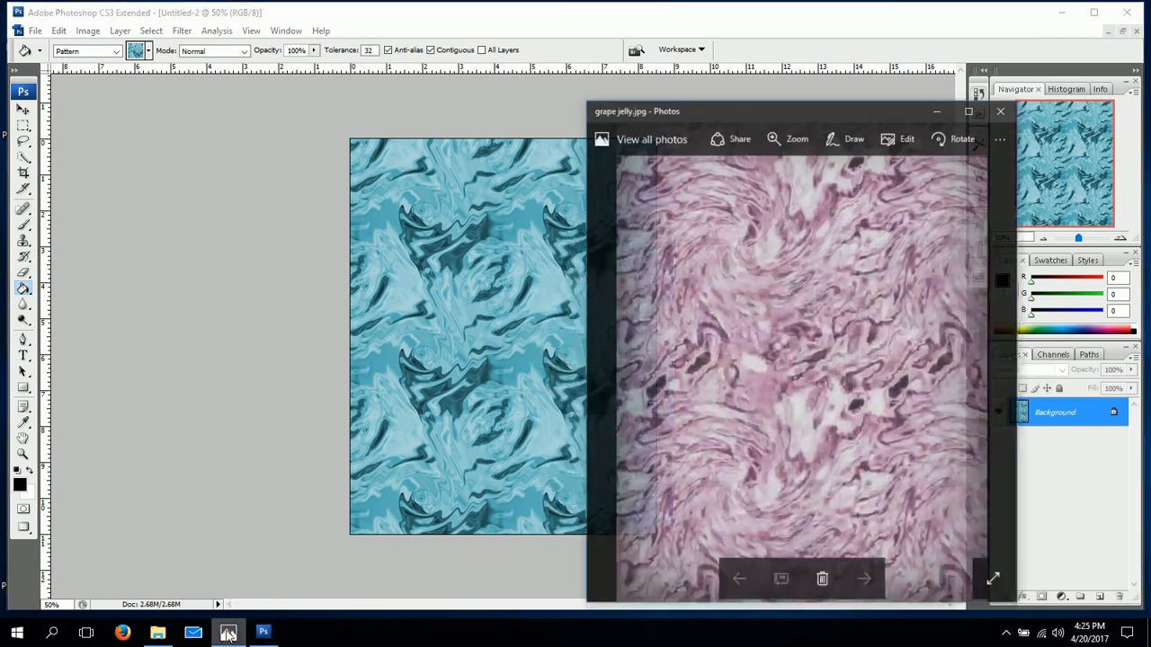
drag(787, 81, 726, 66)
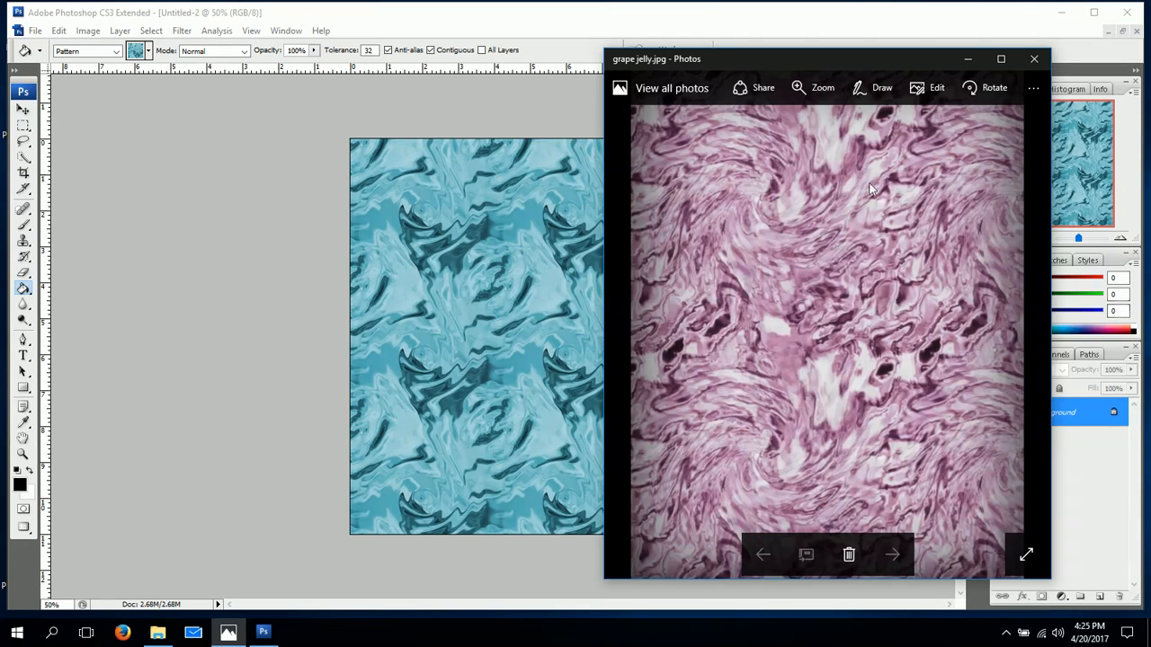
drag(796, 68, 857, 52)
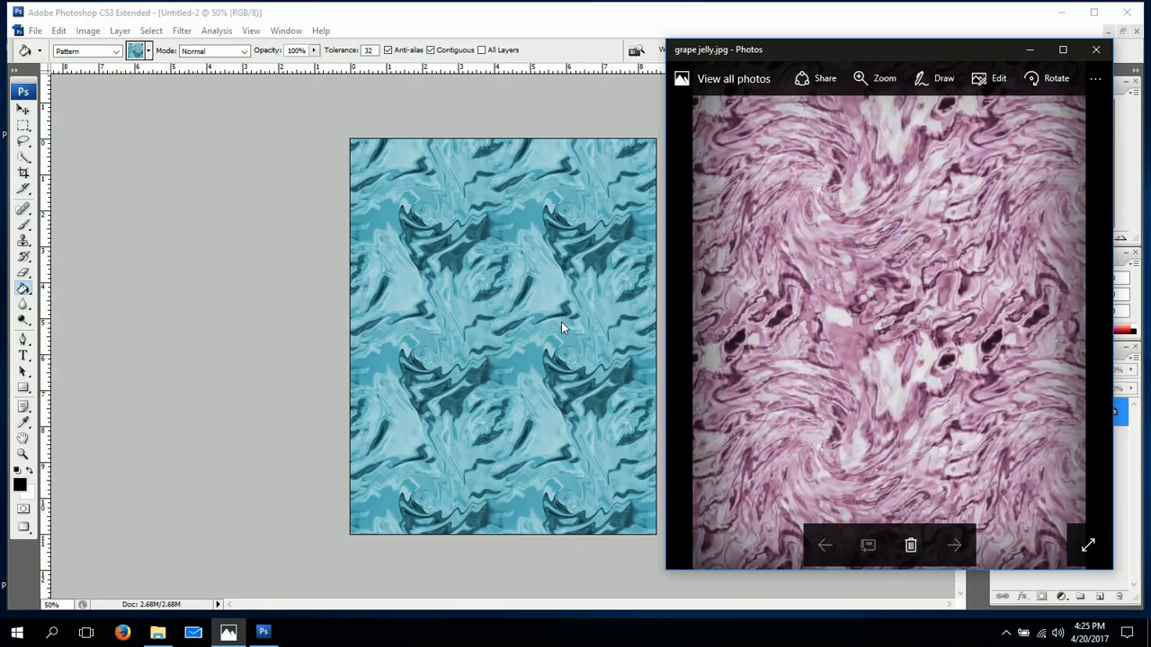
Switch back to Photoshop and minimize the pattern-filled document to show the original water tile.
click(263, 632)
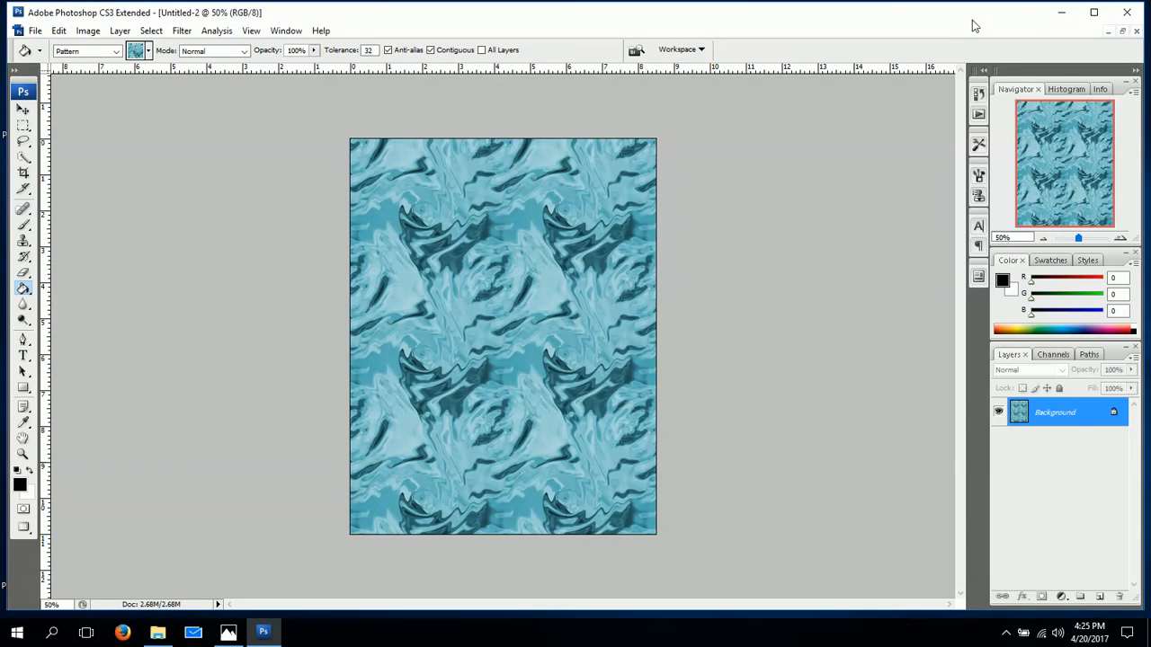
click(1108, 32)
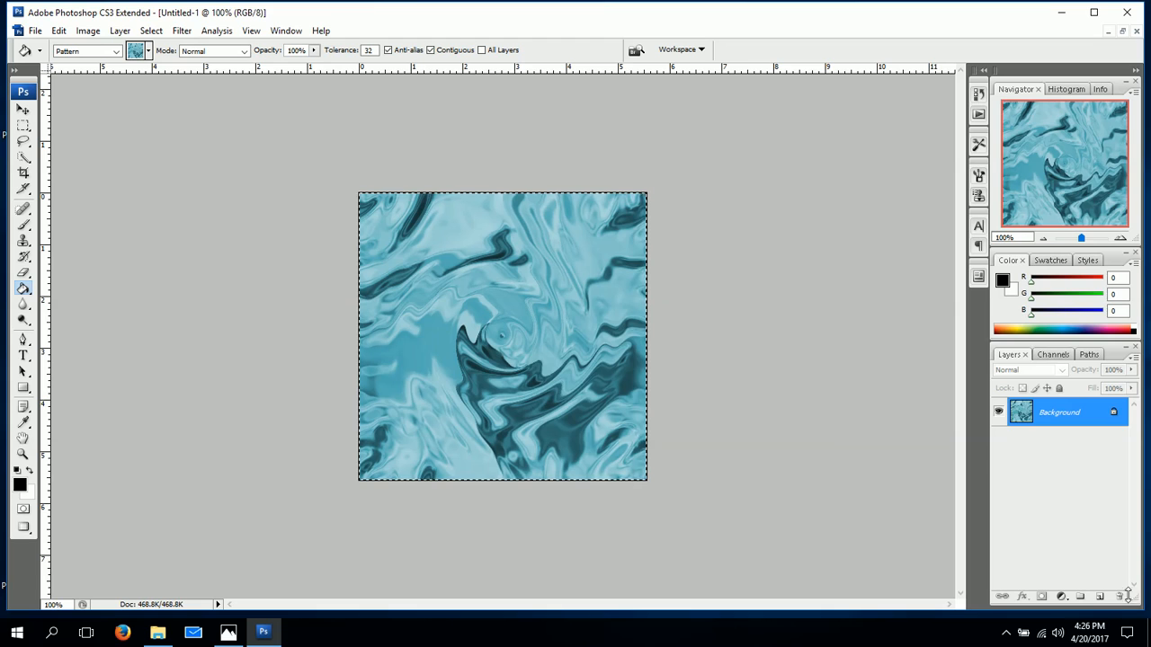
click(1006, 633)
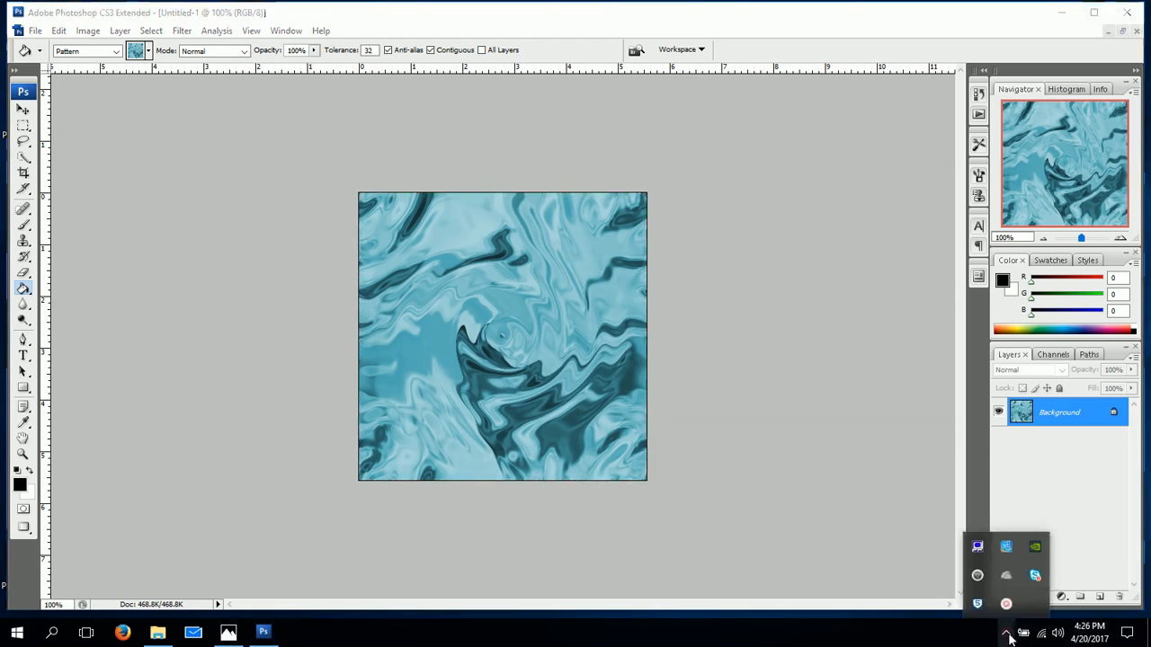